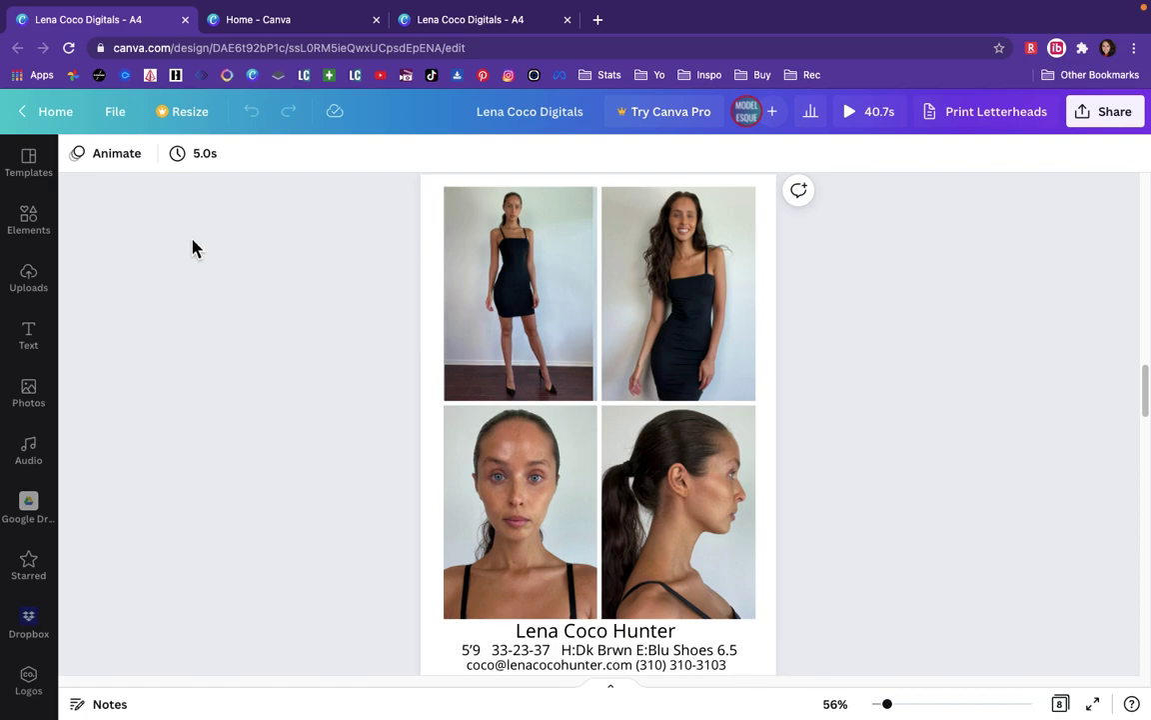
Return from the Canva home page to the A4 design copy with the photos, name, measurements and contact checklist.
click(275, 25)
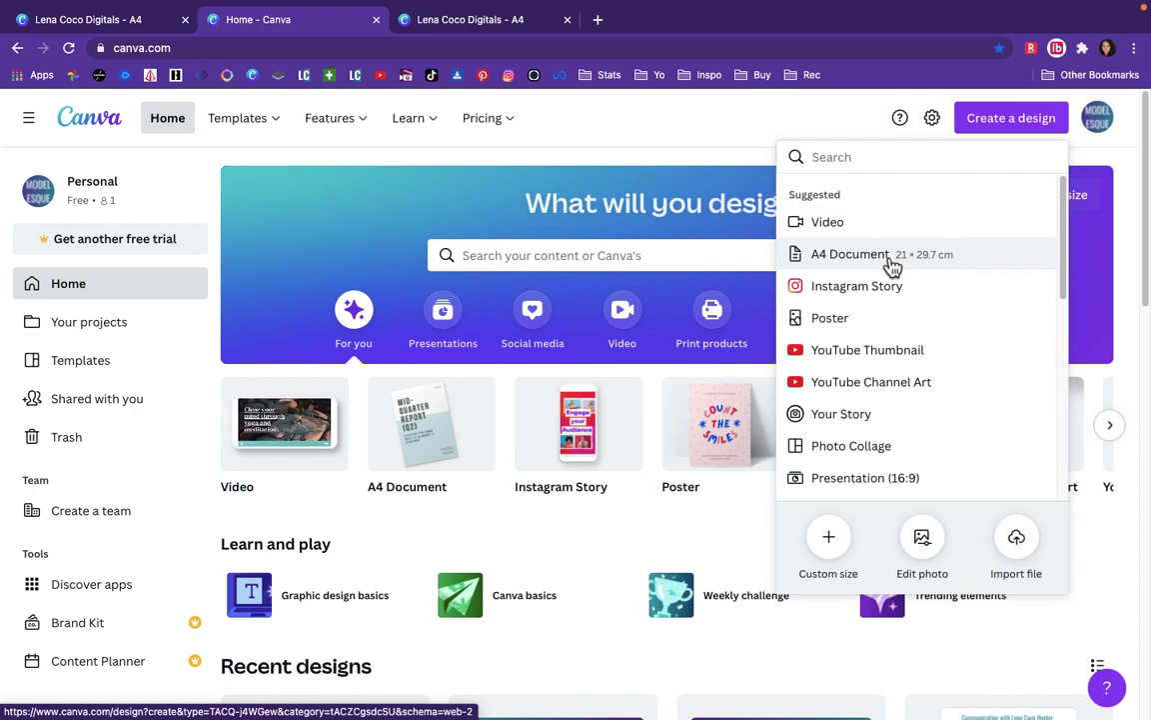
click(432, 30)
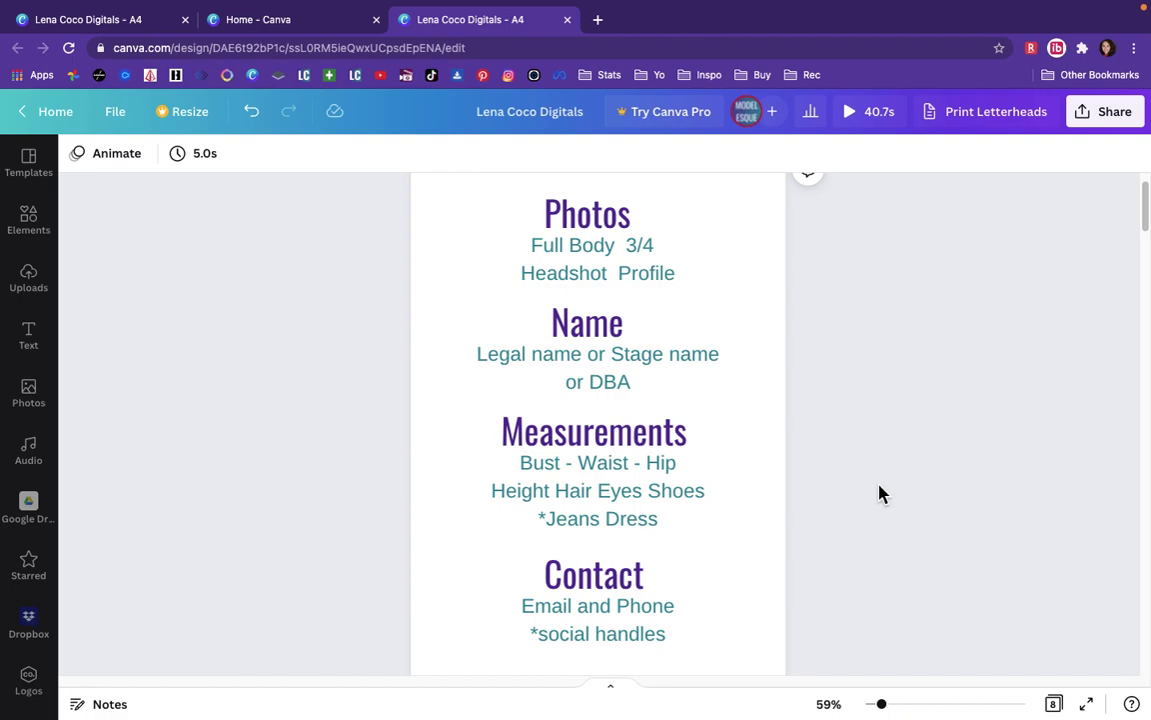
scroll(879, 493, down, 2)
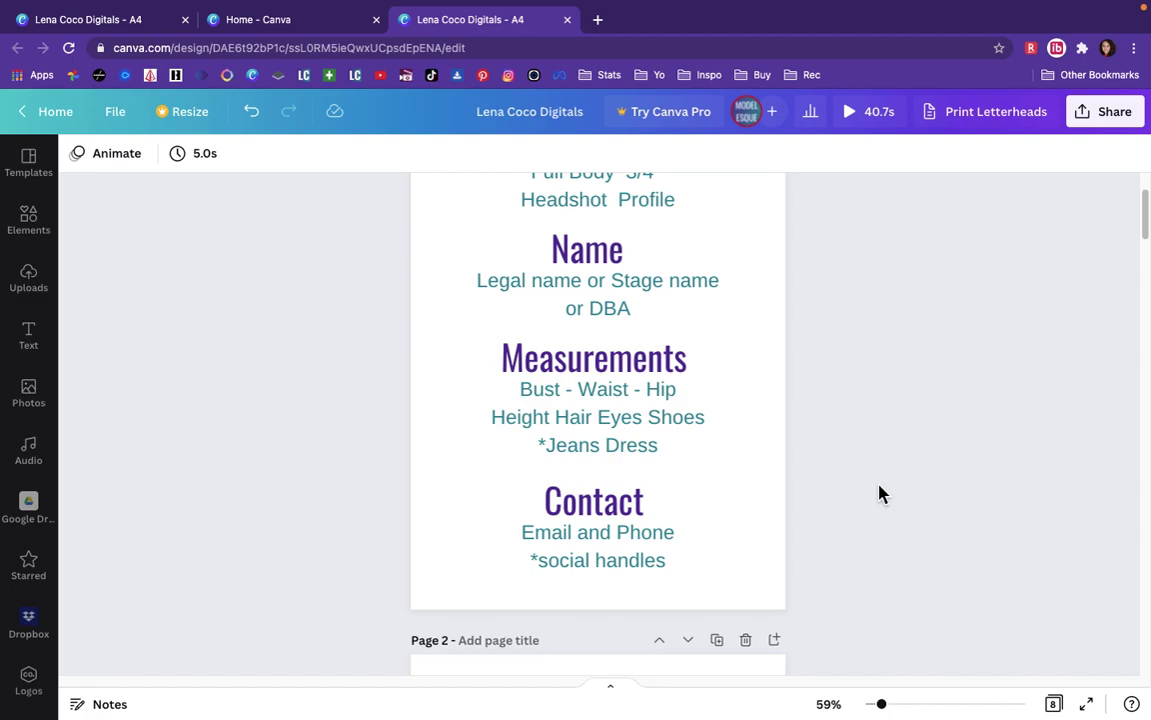
scroll(880, 492, down, 5)
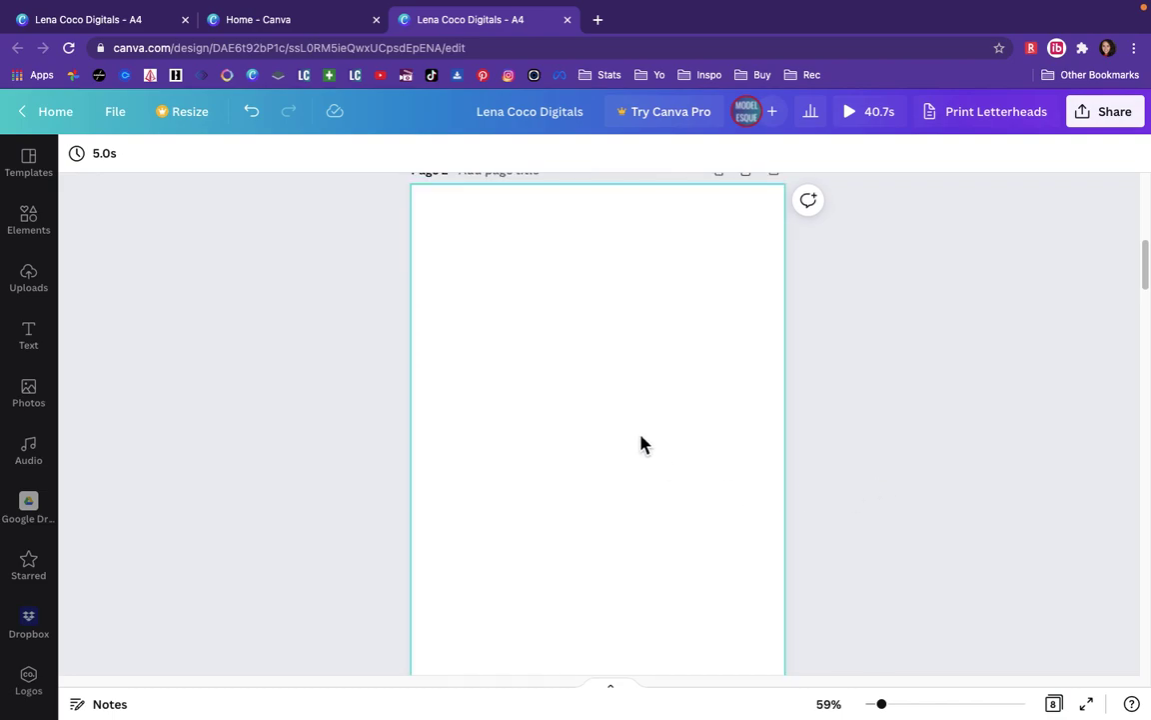
Add the 2x2 photo grid from the Elements Grids collection to blank page 2.
click(50, 242)
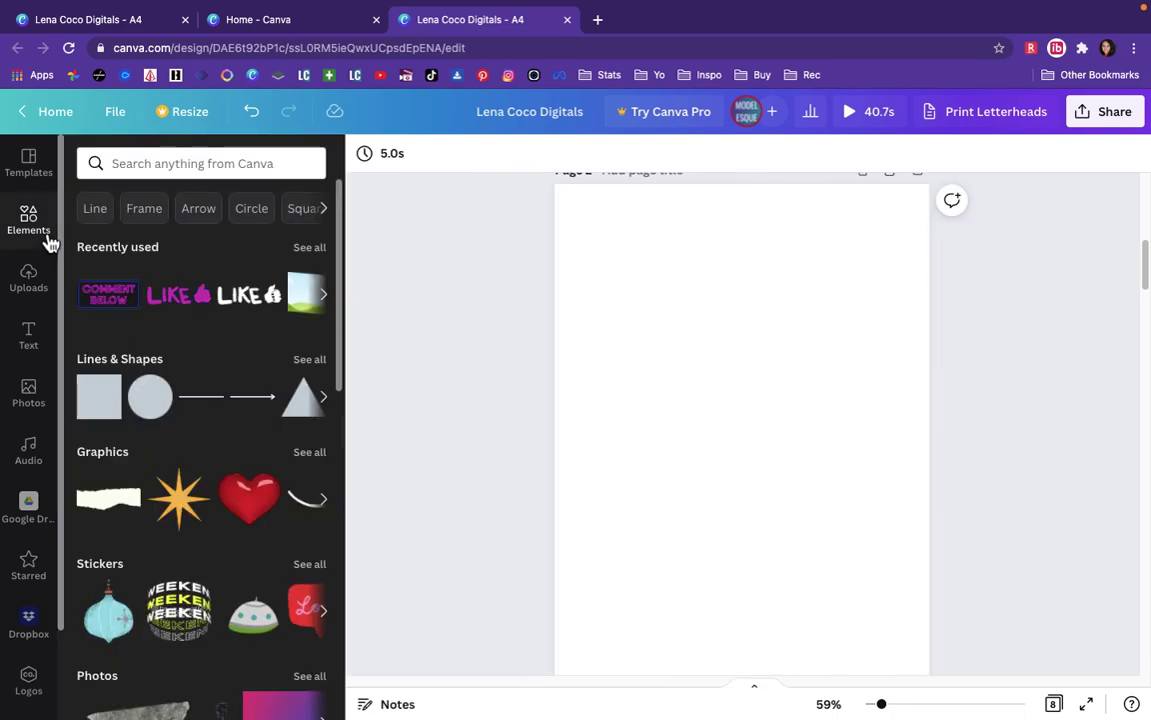
scroll(229, 355, down, 10)
scroll(229, 361, down, 5)
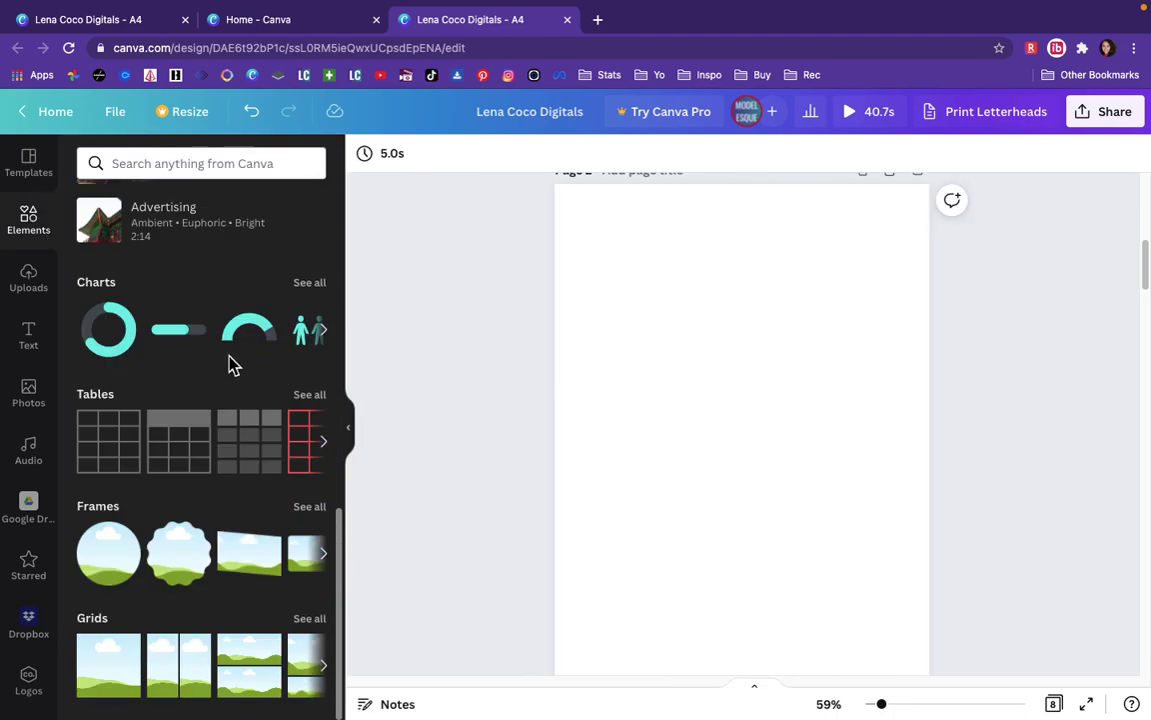
click(311, 619)
scroll(136, 473, down, 15)
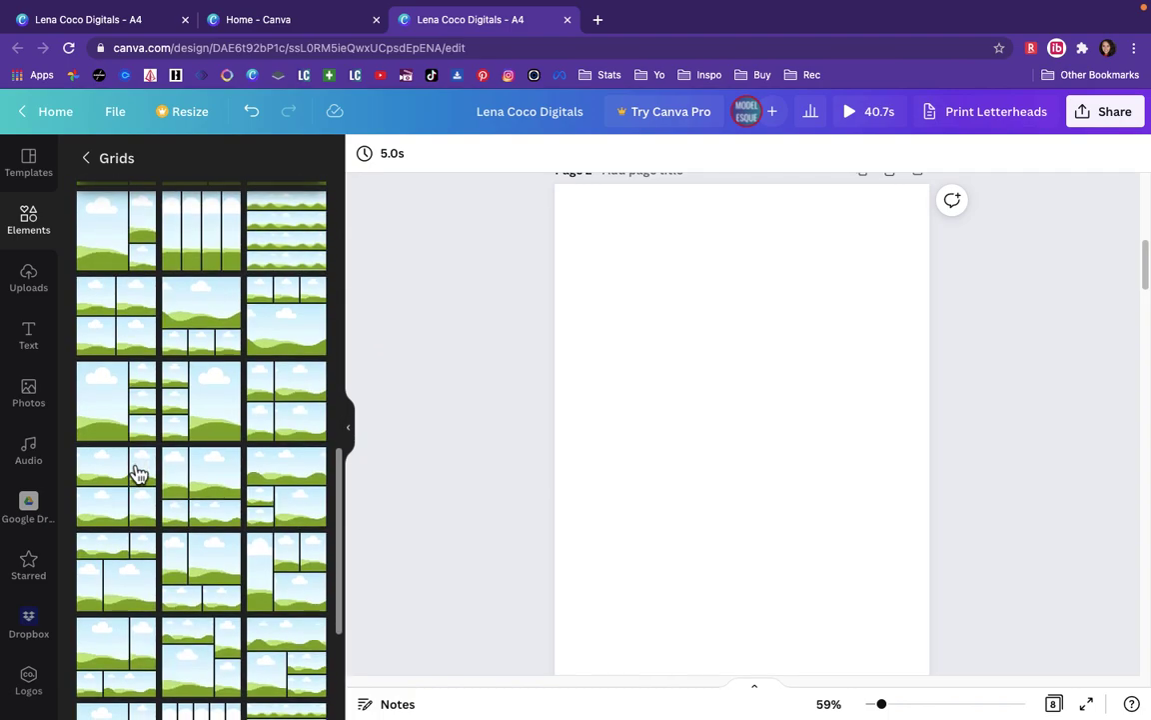
click(117, 332)
scroll(844, 392, down, 2)
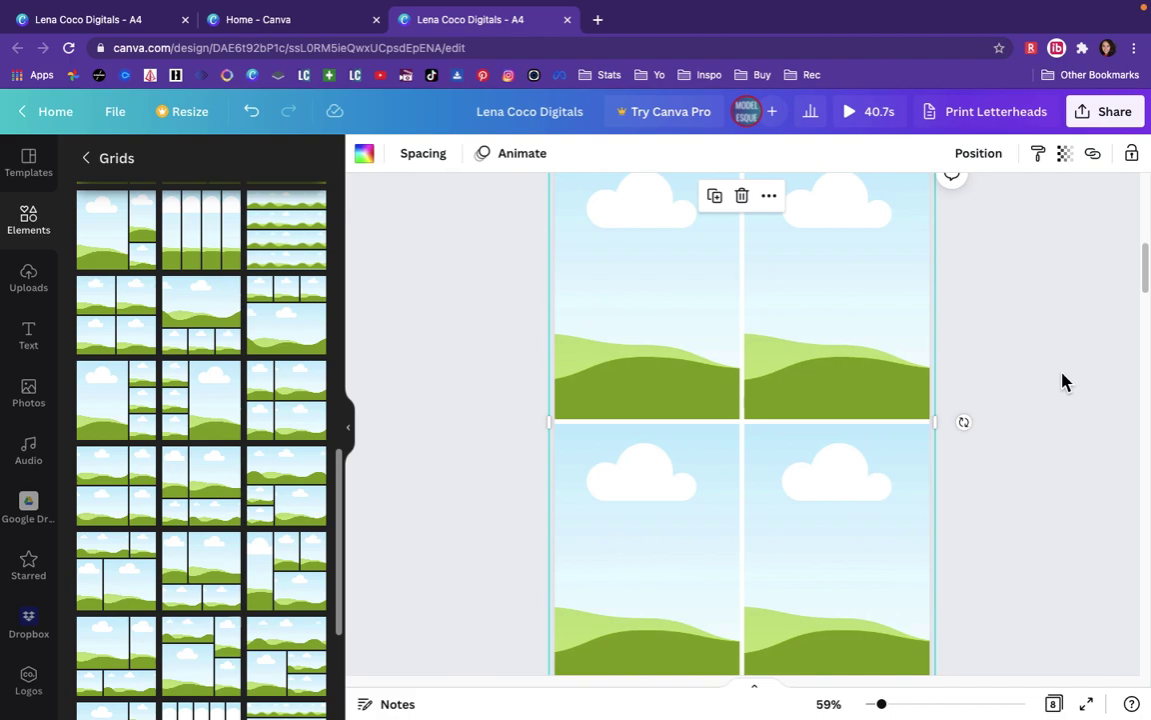
Shrink the 2x2 grid from its corner and centre it on page 2 at 48% zoom.
scroll(1064, 380, up, 1)
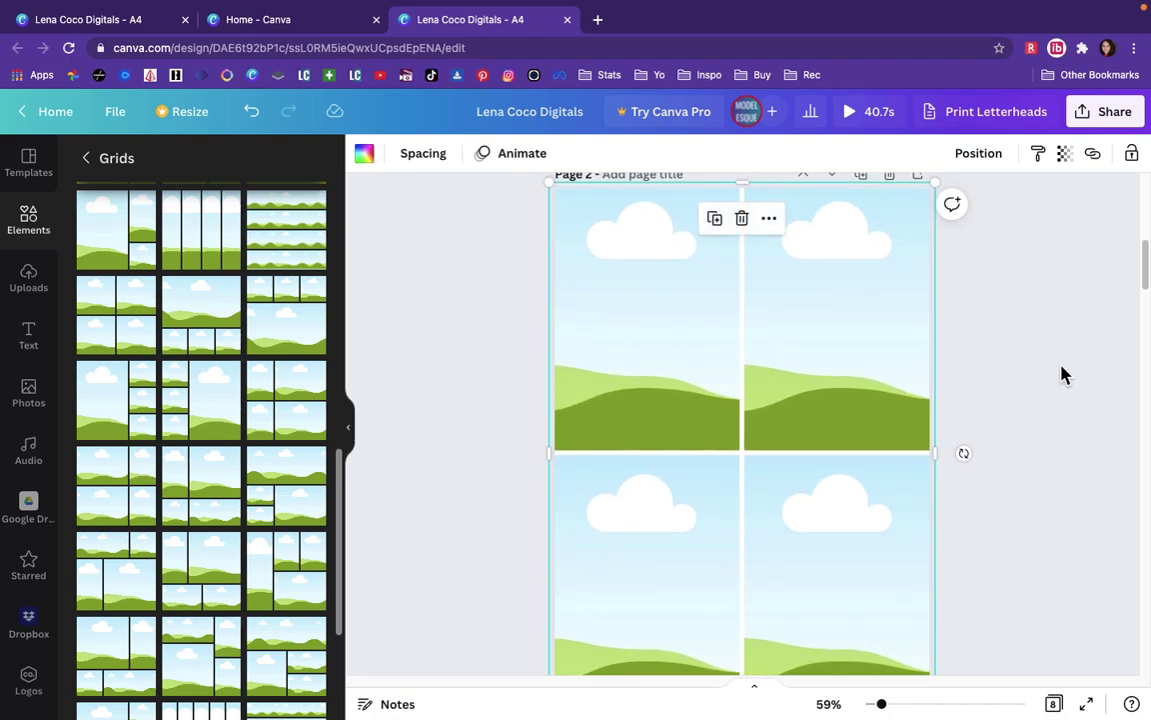
click(1063, 374)
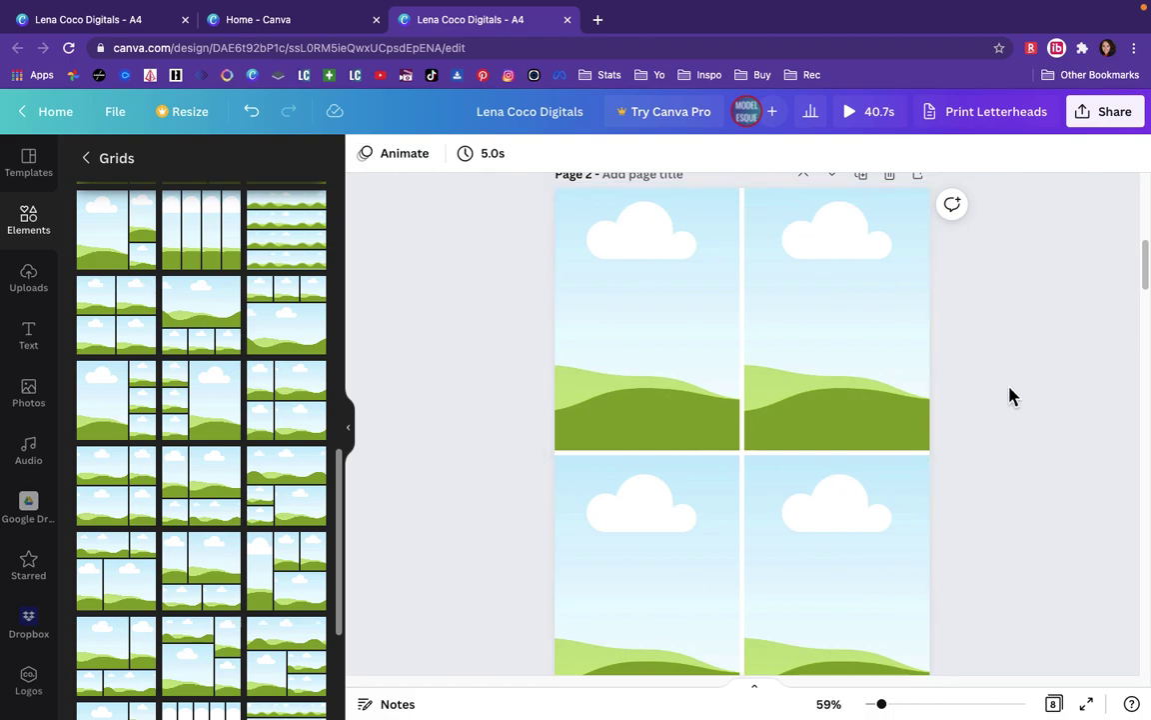
click(768, 339)
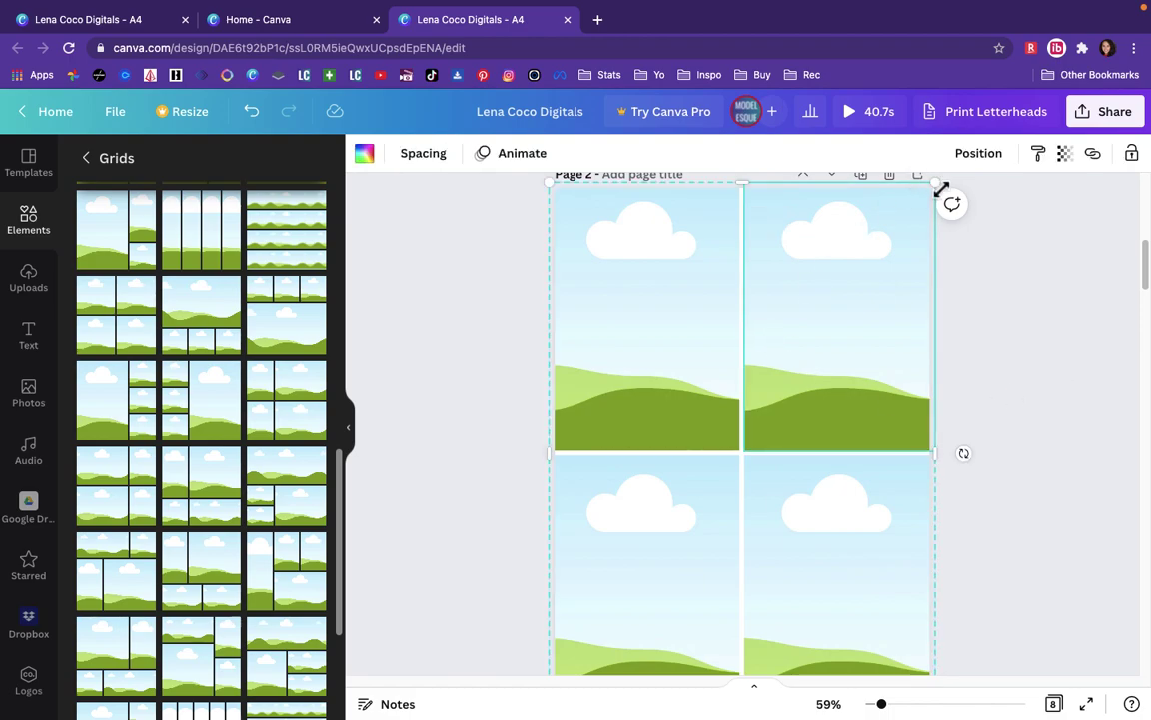
drag(937, 196, 915, 215)
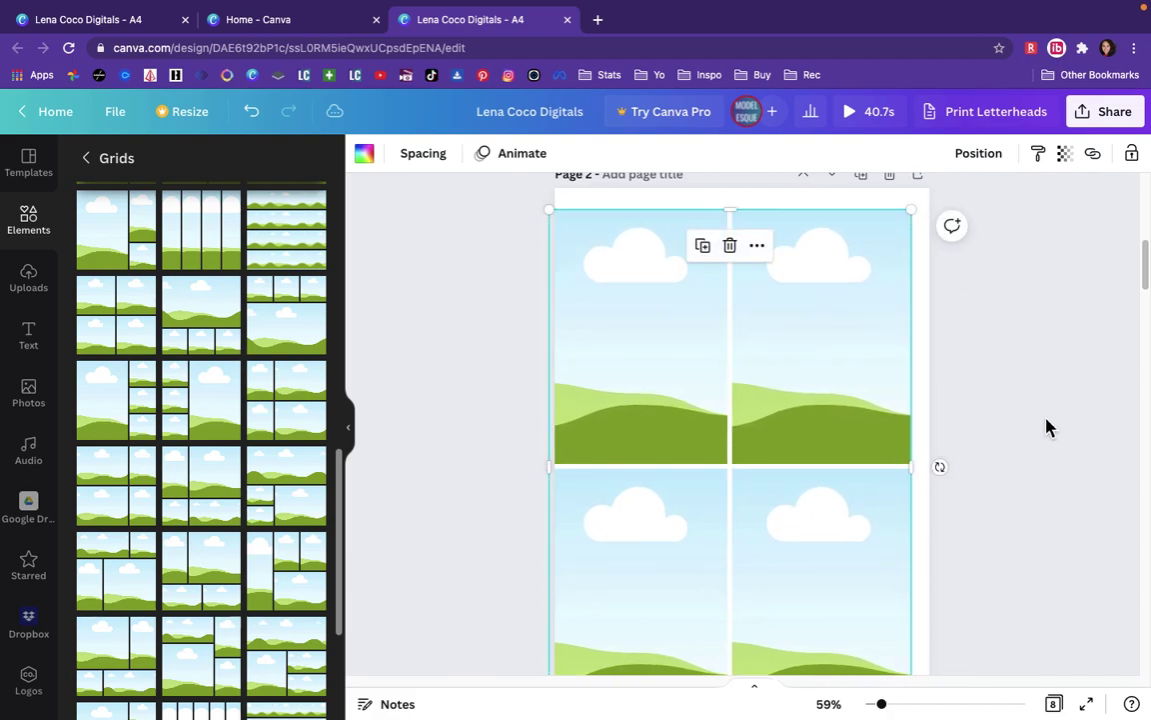
scroll(1009, 418, down, 2)
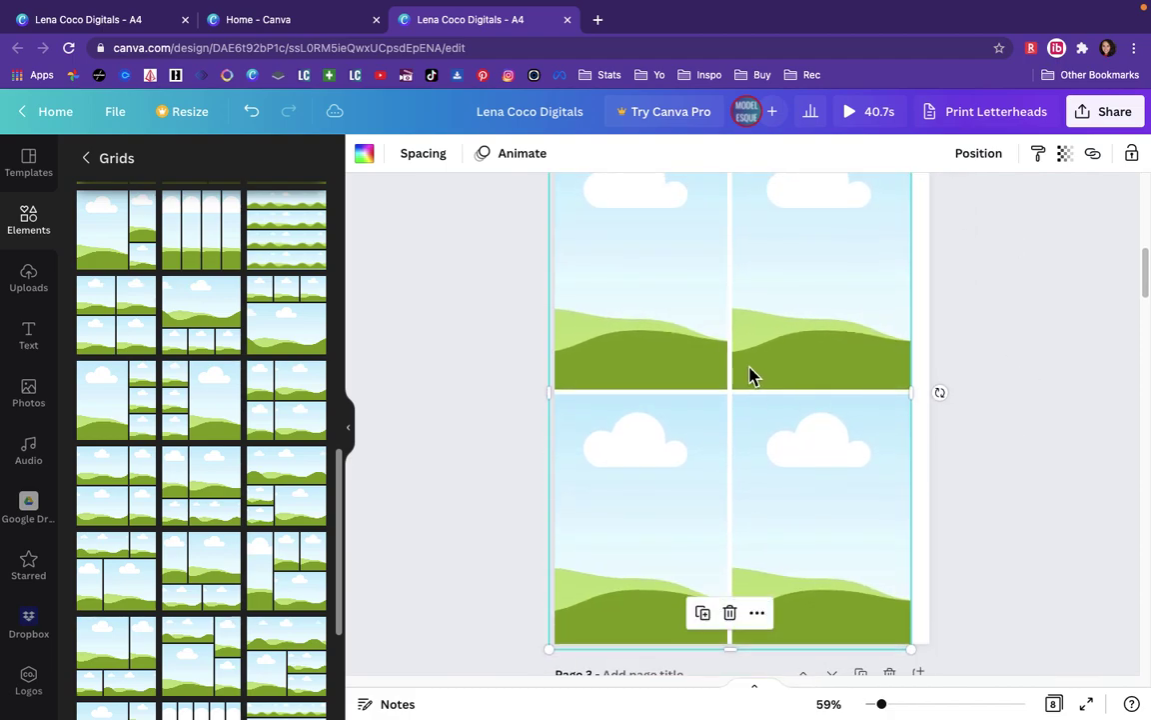
mouse_move(750, 374)
mouse_down()
mouse_move(778, 373)
mouse_move(765, 369)
mouse_move(766, 345)
mouse_move(765, 360)
mouse_up()
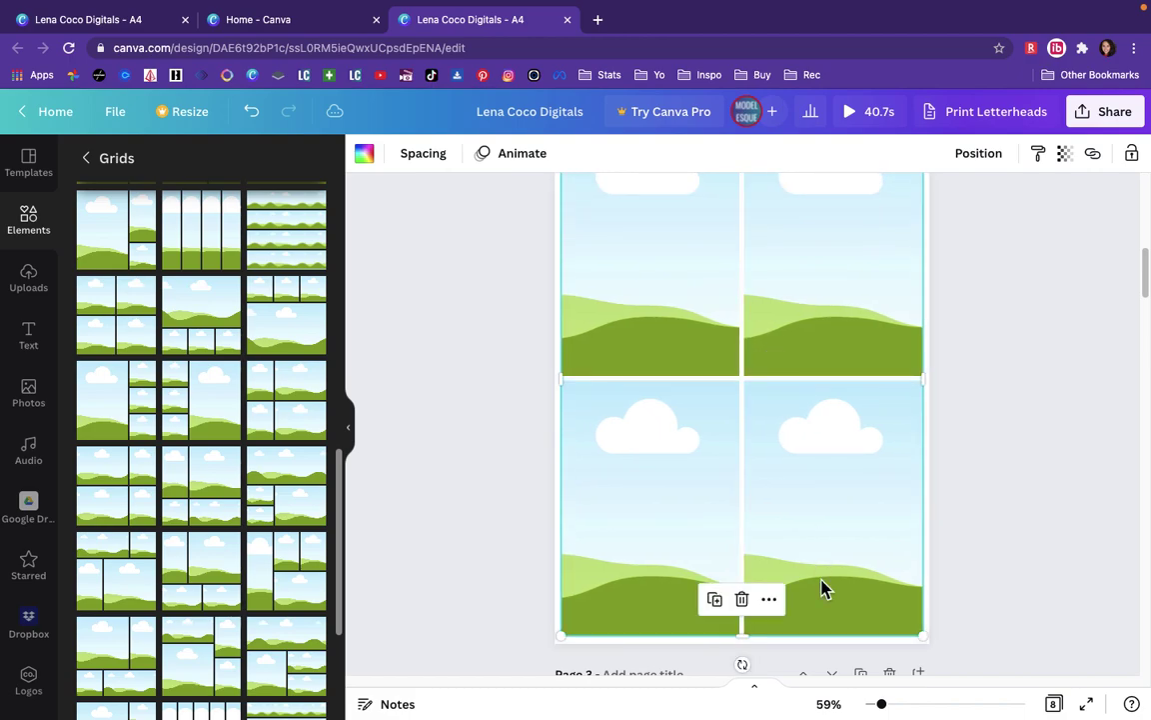
mouse_move(883, 706)
mouse_down()
mouse_move(895, 708)
mouse_move(877, 706)
mouse_up()
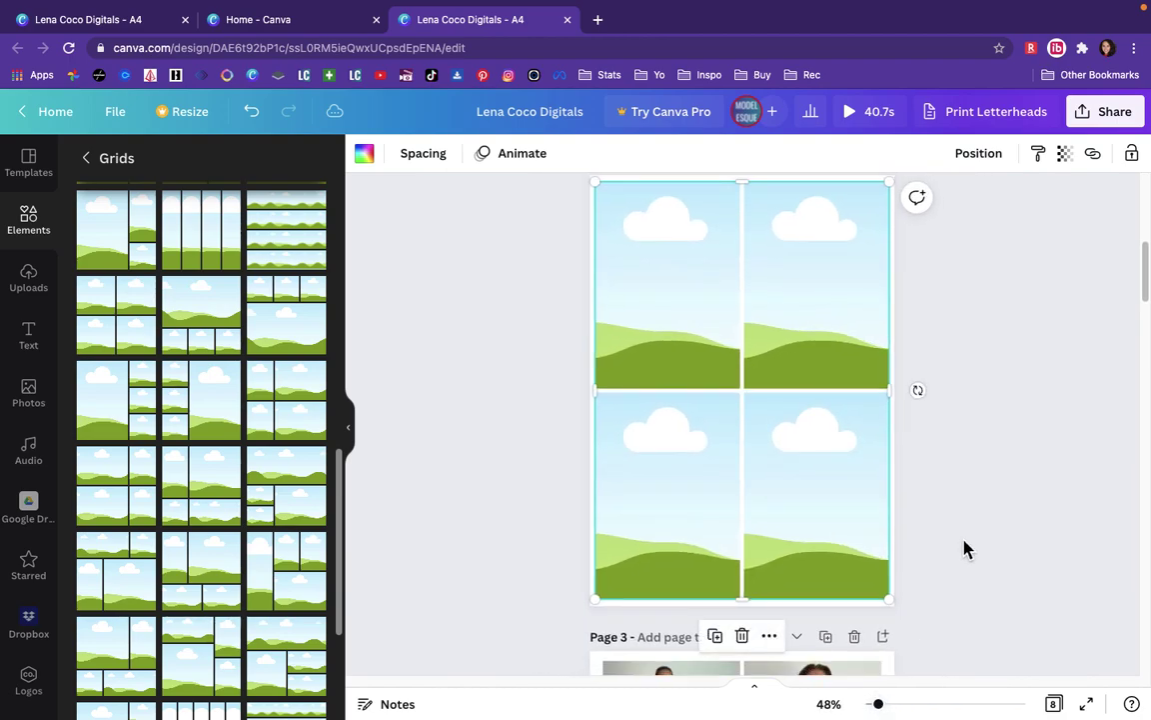
scroll(963, 548, up, 1)
drag(898, 217, 873, 227)
mouse_move(750, 341)
mouse_down()
mouse_move(777, 338)
mouse_move(761, 336)
mouse_move(763, 321)
mouse_up()
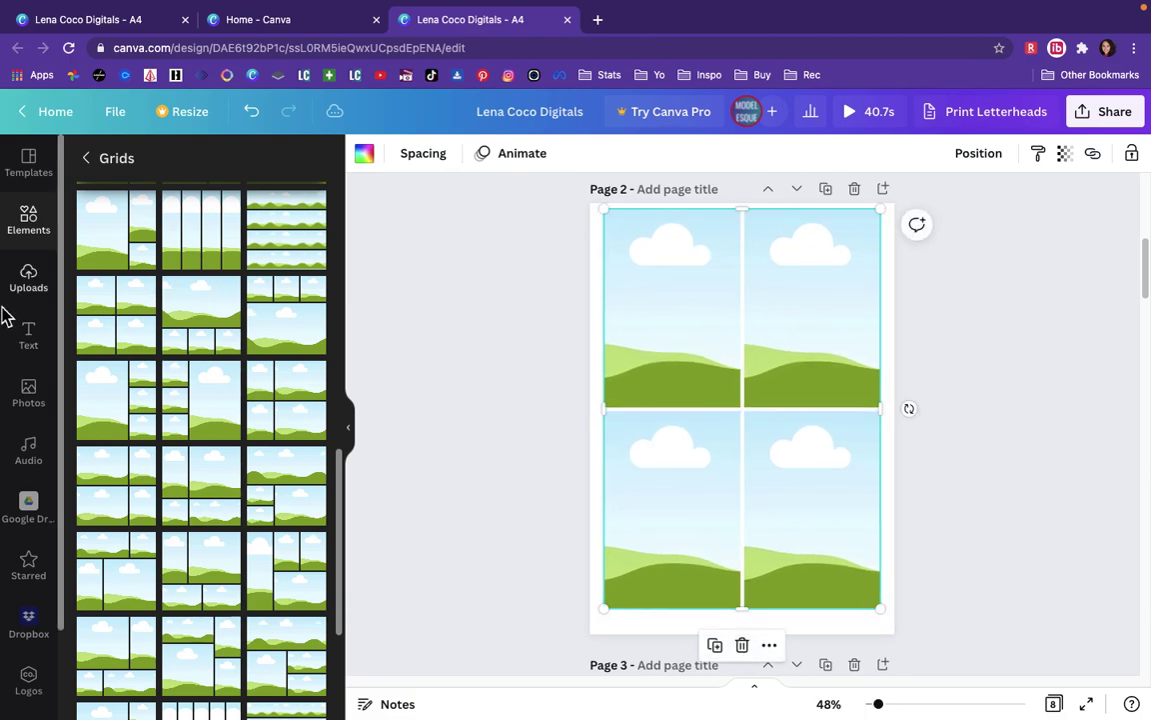
Drop the front-facing headshot from Uploads into the top-left, top-right and bottom-left grid cells.
click(50, 294)
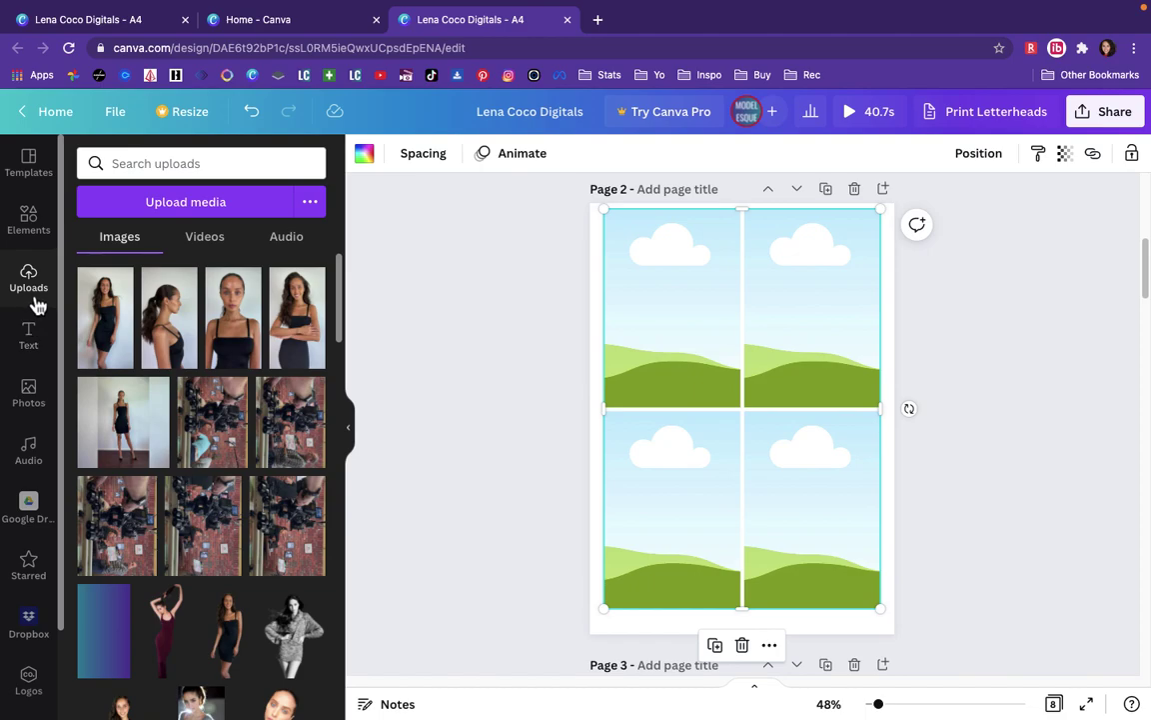
click(165, 329)
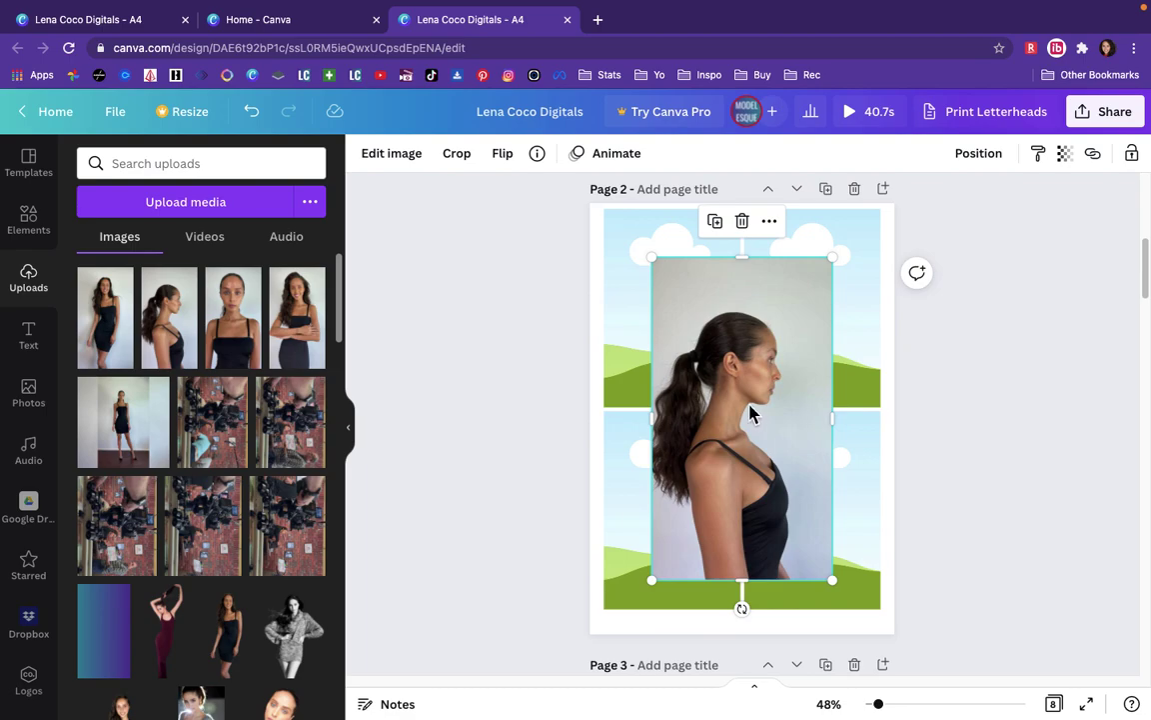
drag(751, 415, 692, 347)
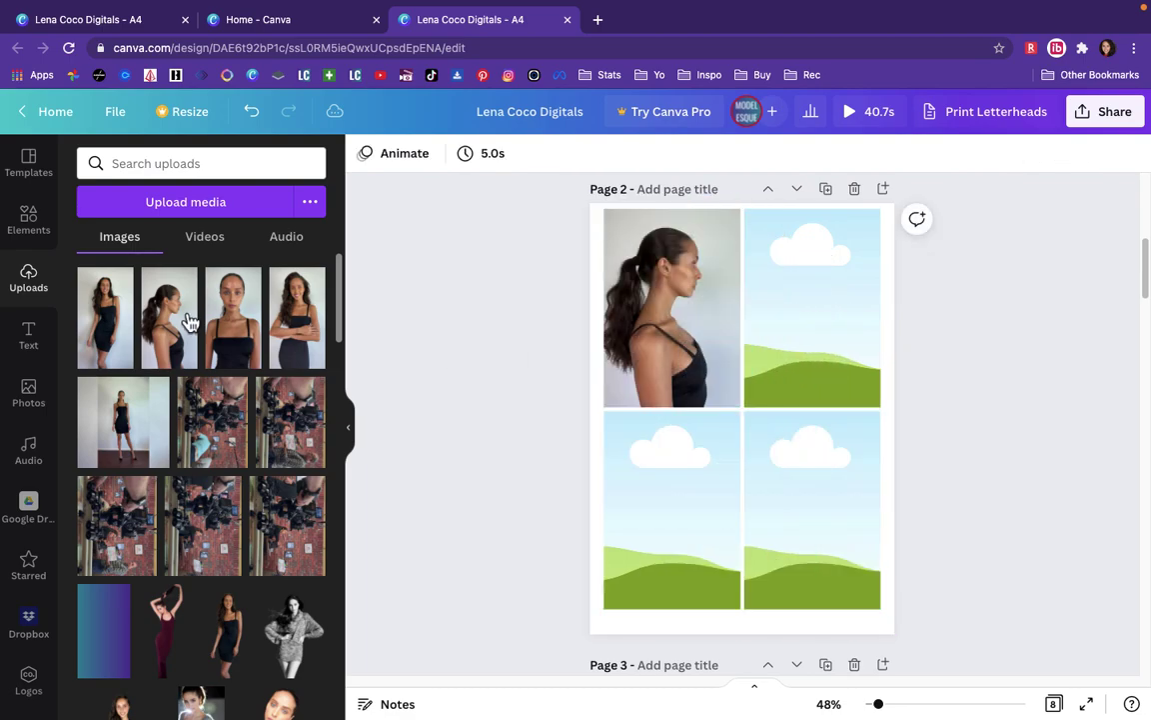
drag(231, 341, 661, 527)
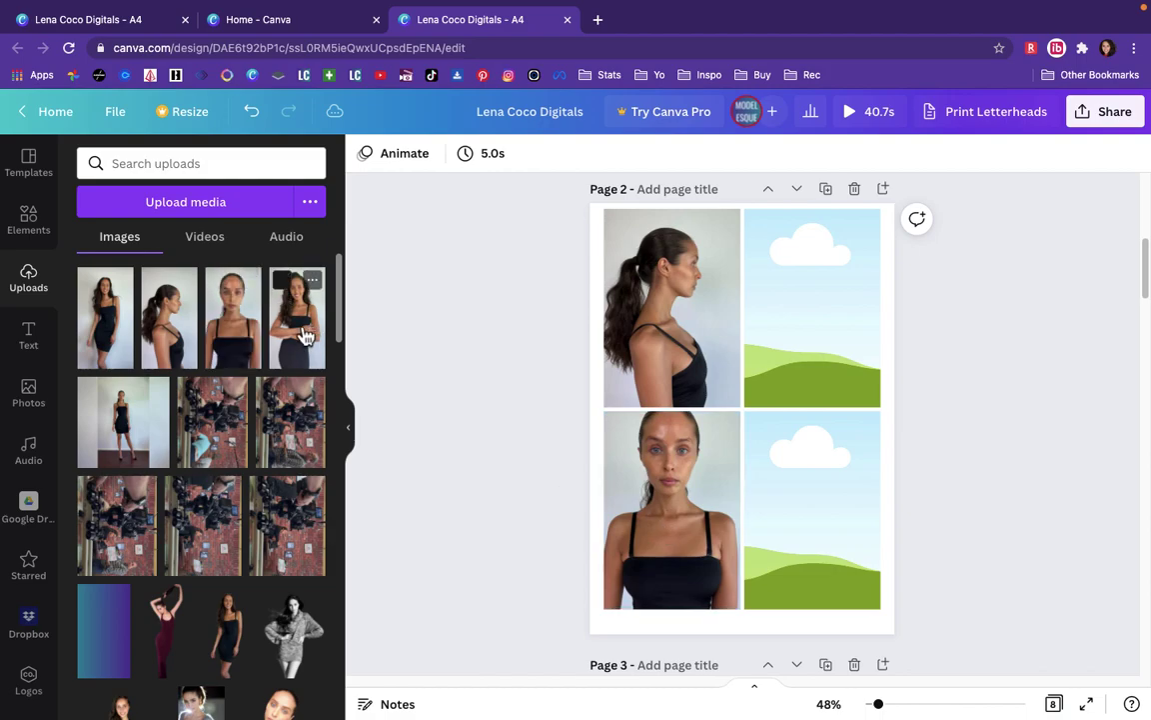
click(694, 532)
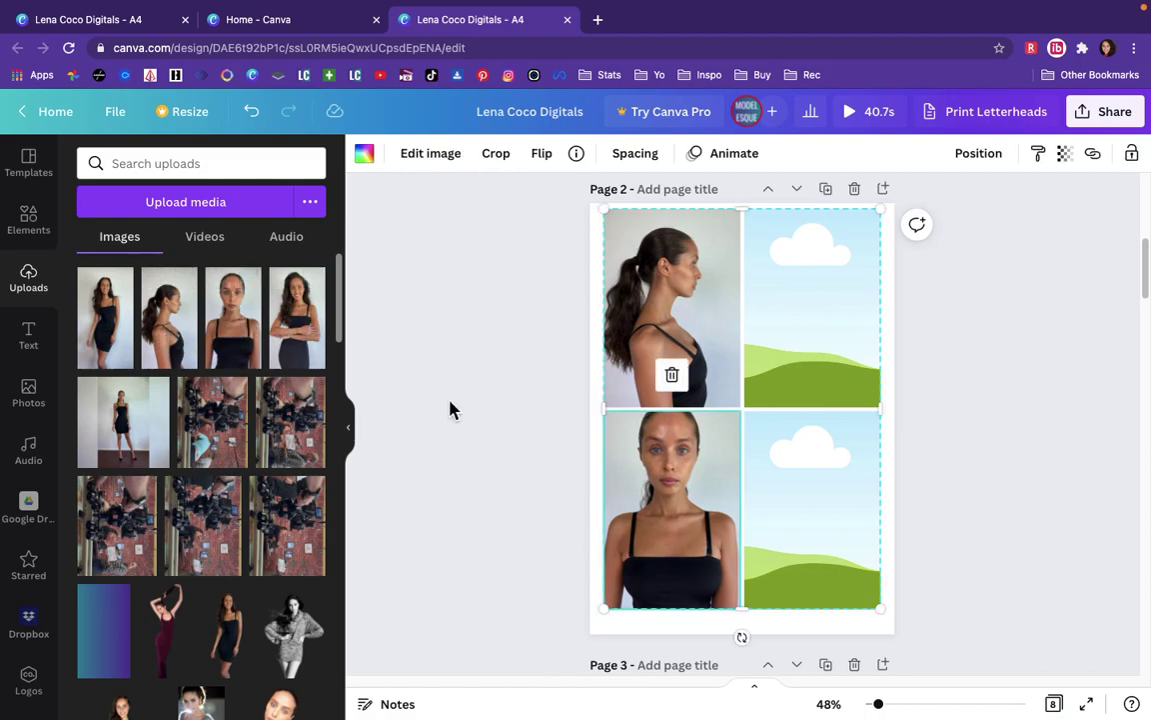
drag(236, 320, 700, 298)
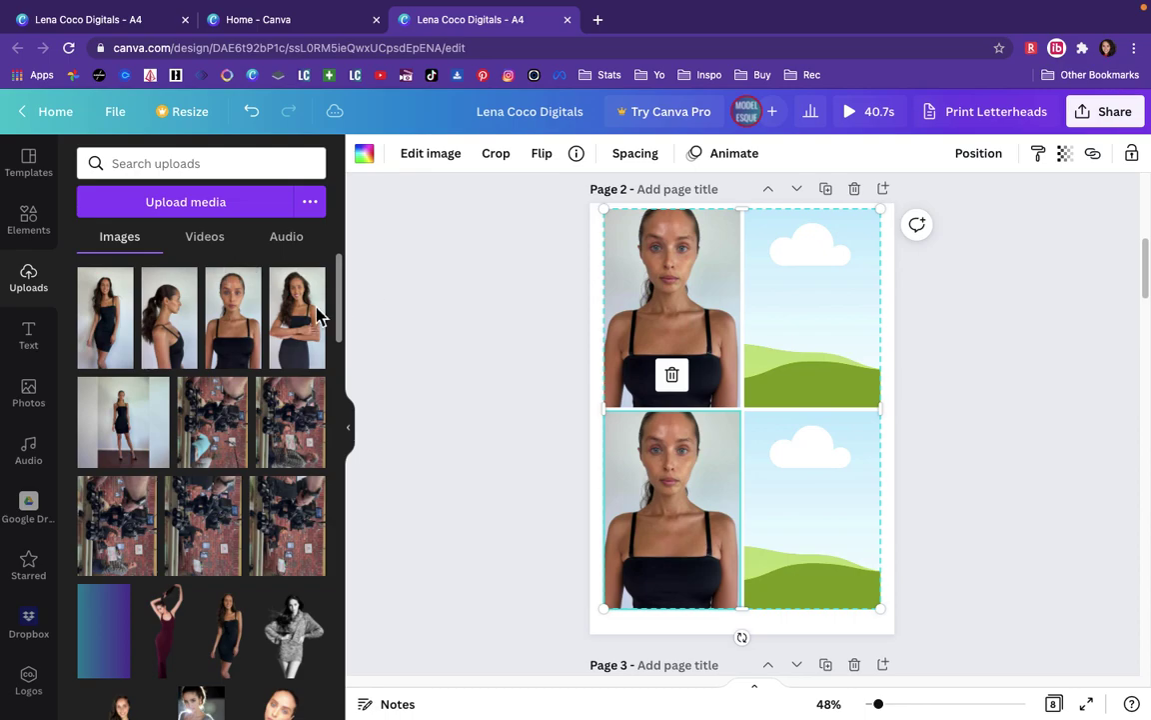
drag(316, 316, 810, 317)
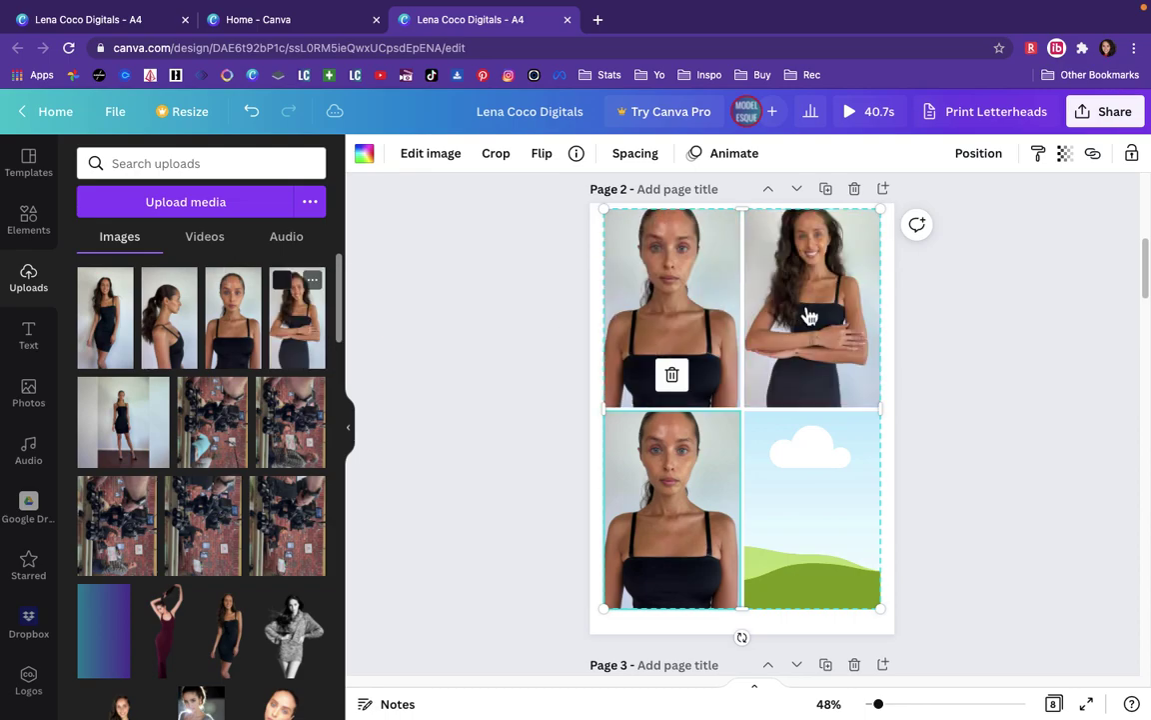
drag(239, 321, 810, 285)
double_click(805, 276)
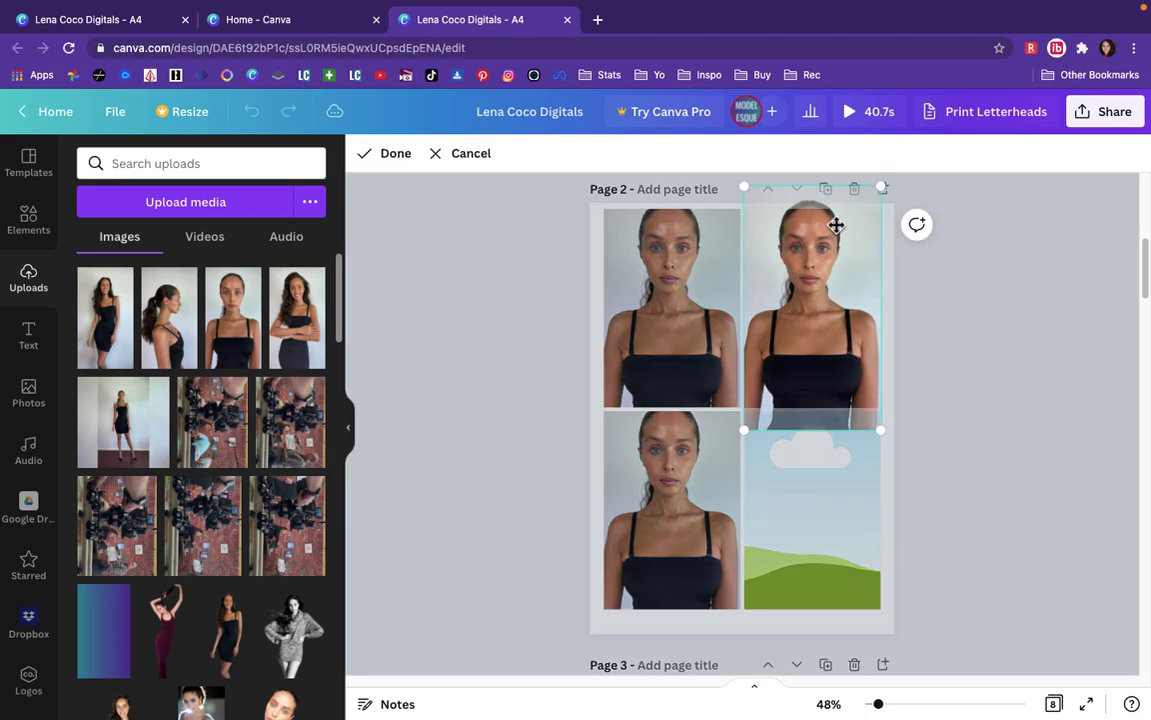
Shift the top-right headshot down within its cell and check the top-left framing.
drag(846, 296, 845, 311)
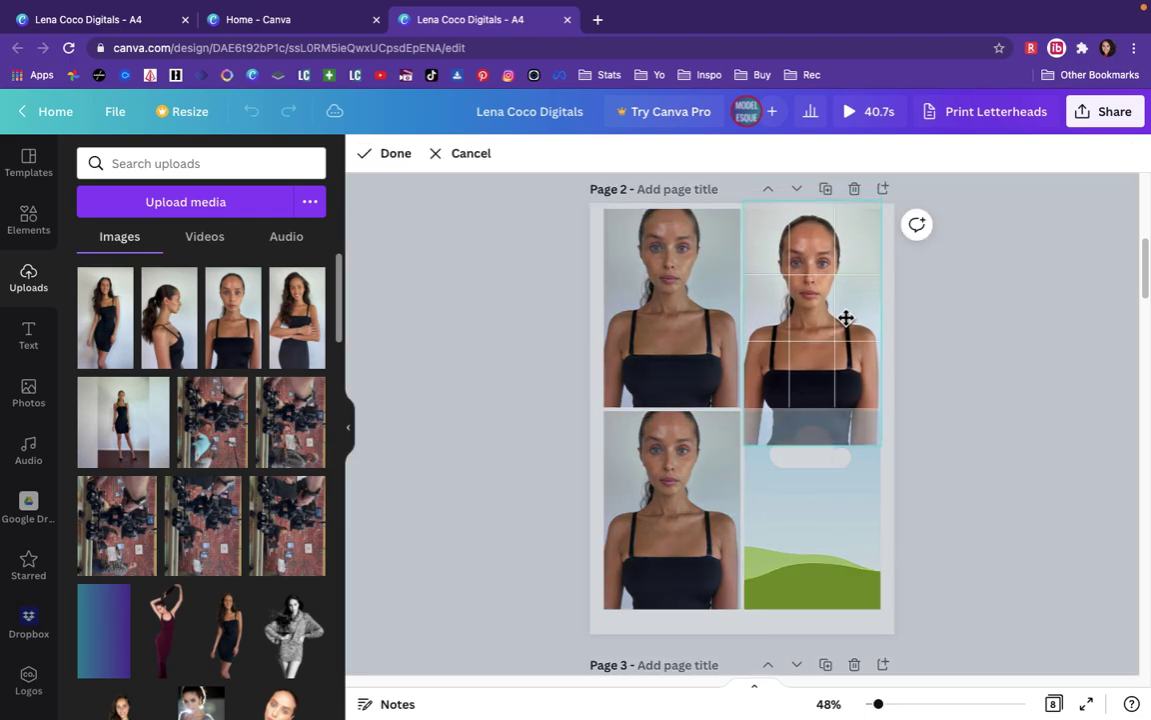
click(930, 330)
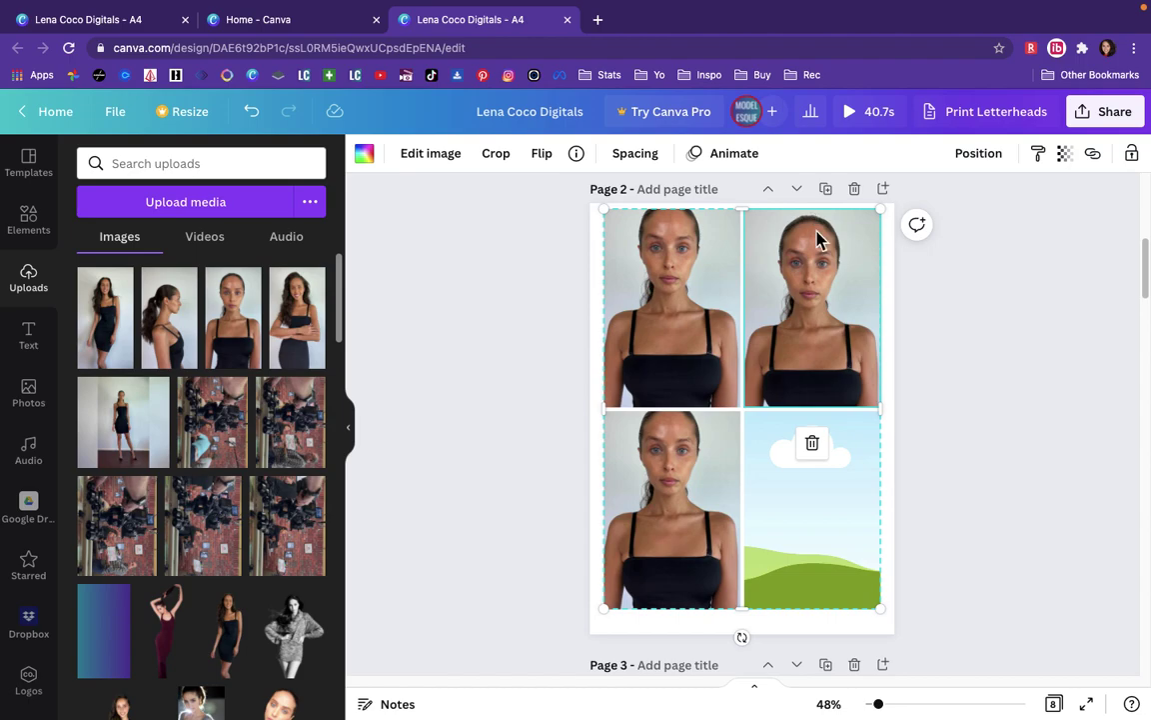
drag(859, 299, 858, 303)
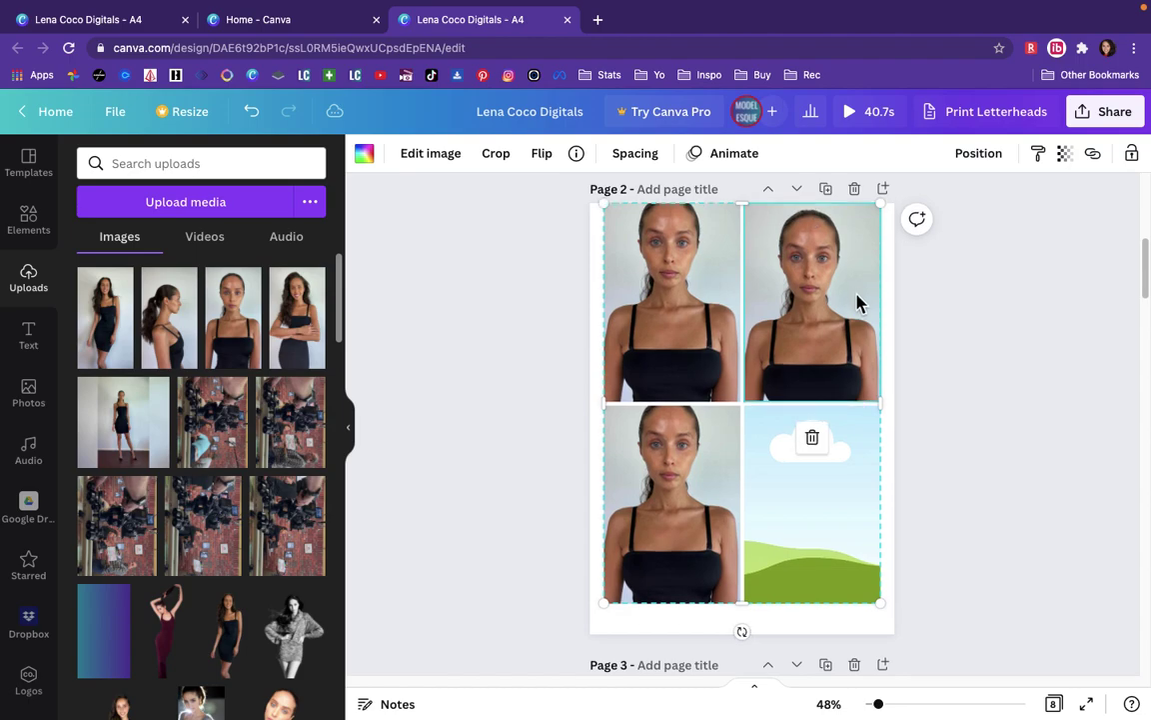
double_click(856, 302)
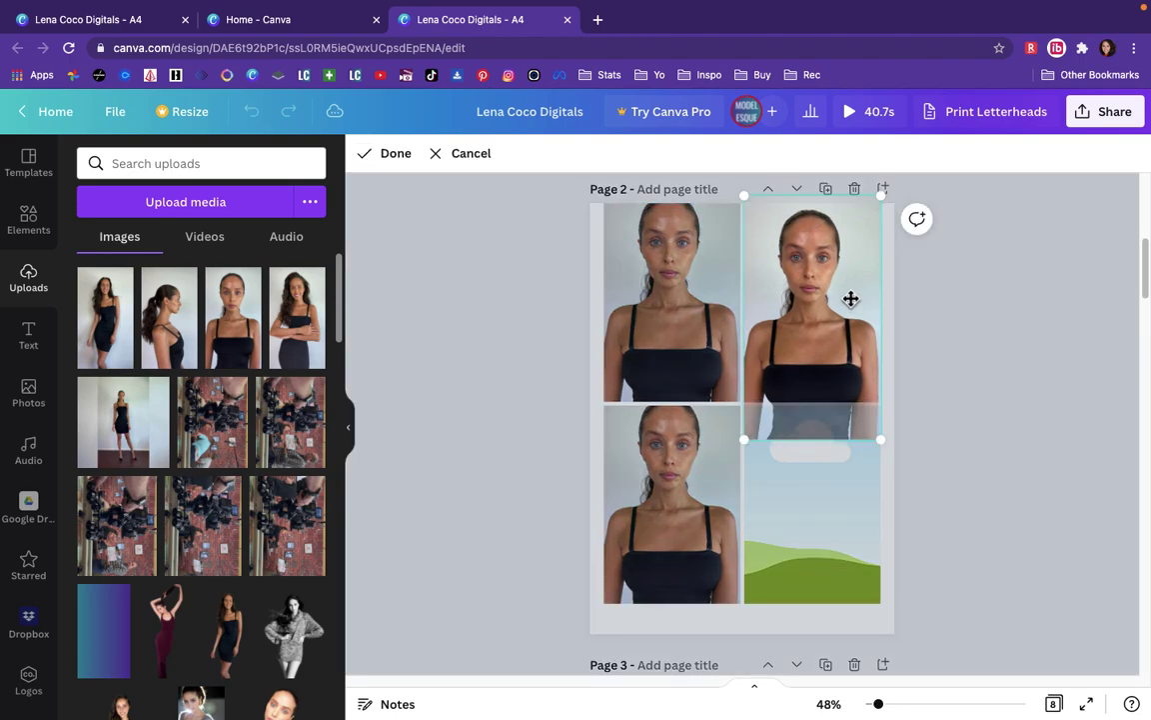
drag(848, 311, 847, 337)
click(1012, 397)
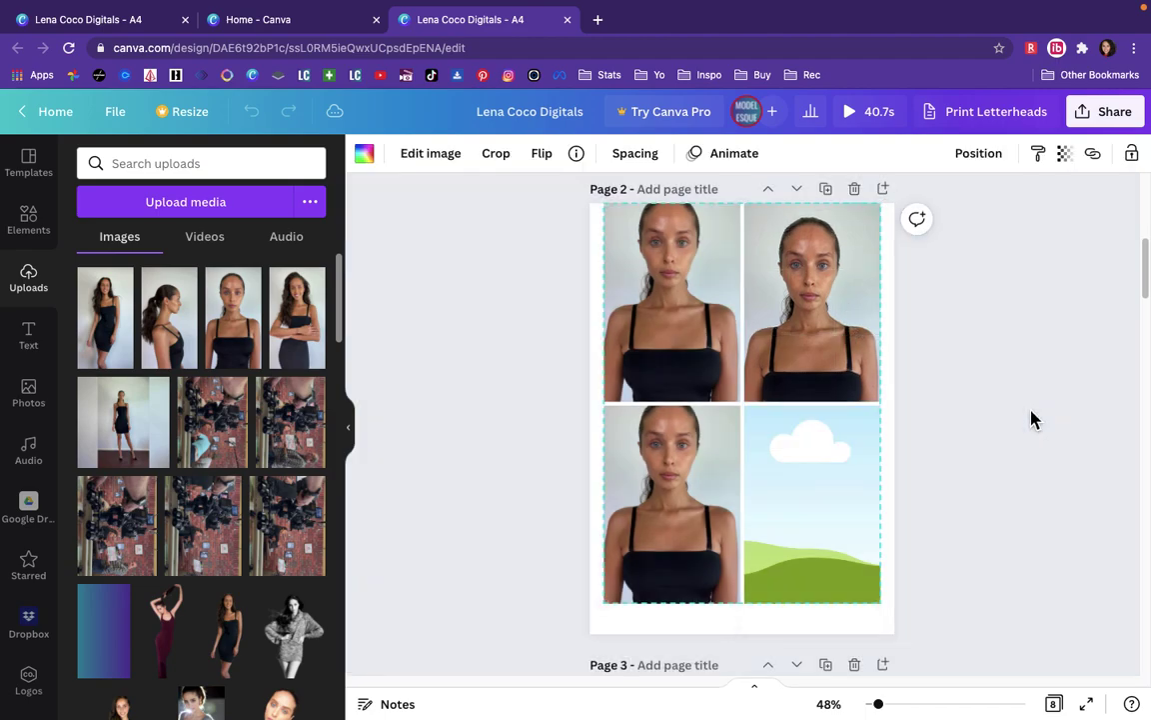
scroll(963, 385, up, 1)
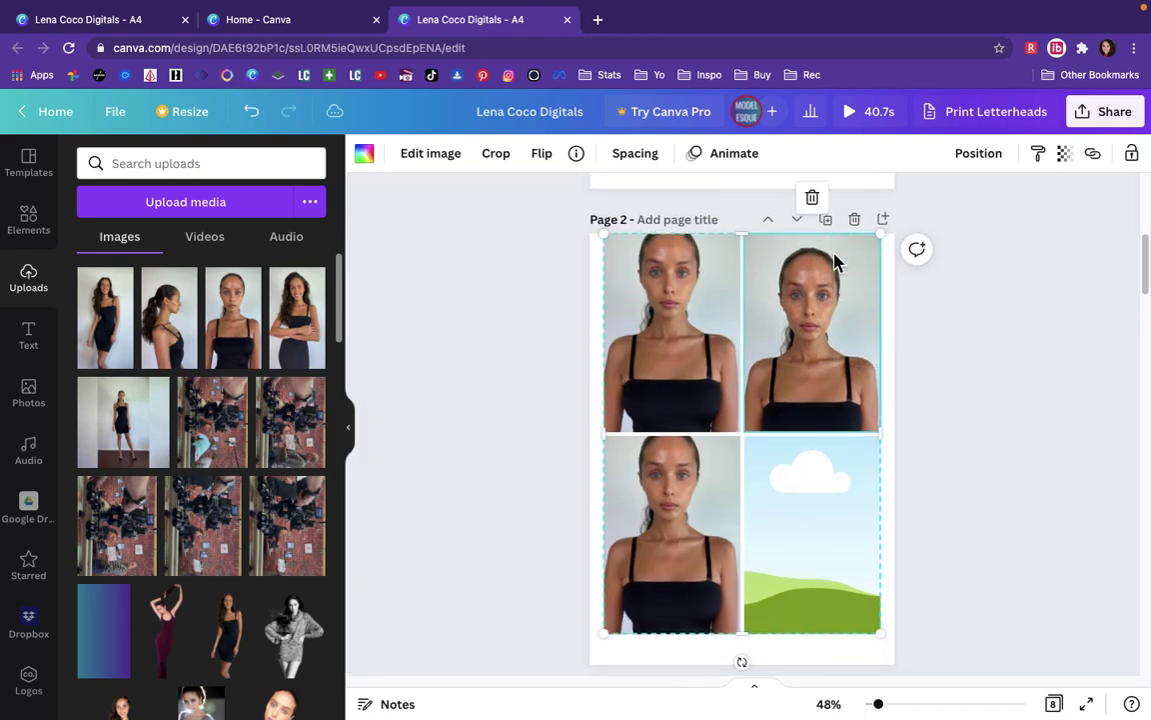
double_click(649, 312)
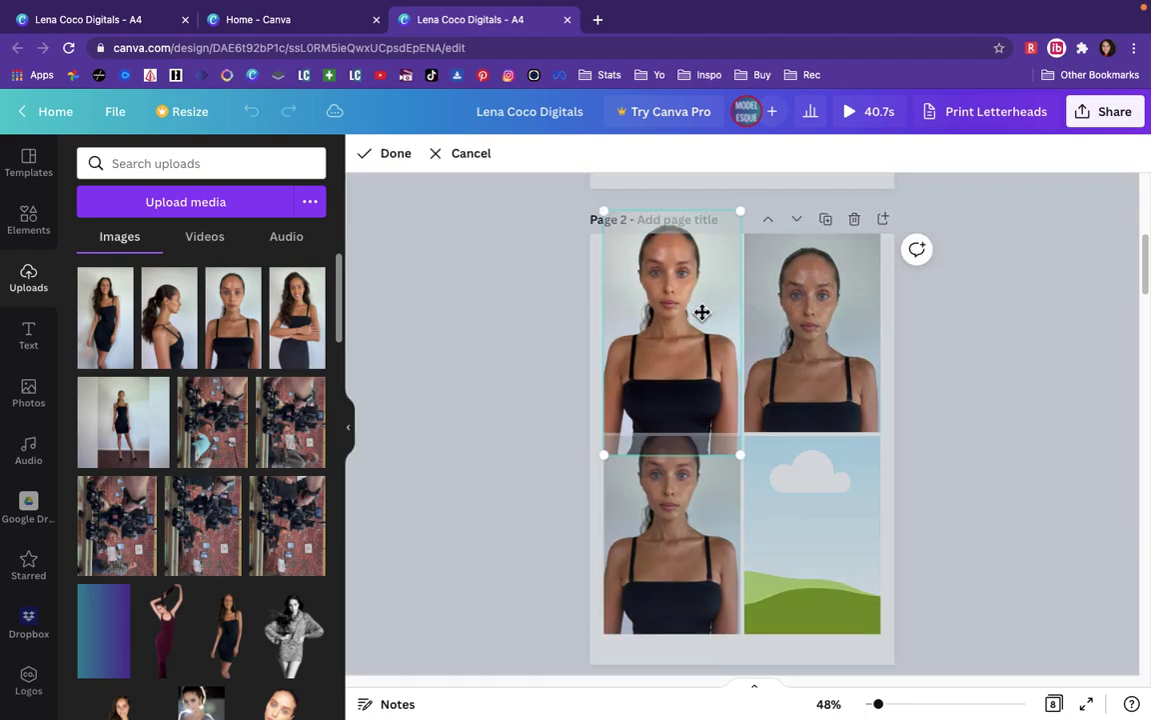
click(488, 323)
Enlarge and lower the bottom-left photo to frame her face and shoulders, then add the standing photo.
double_click(700, 526)
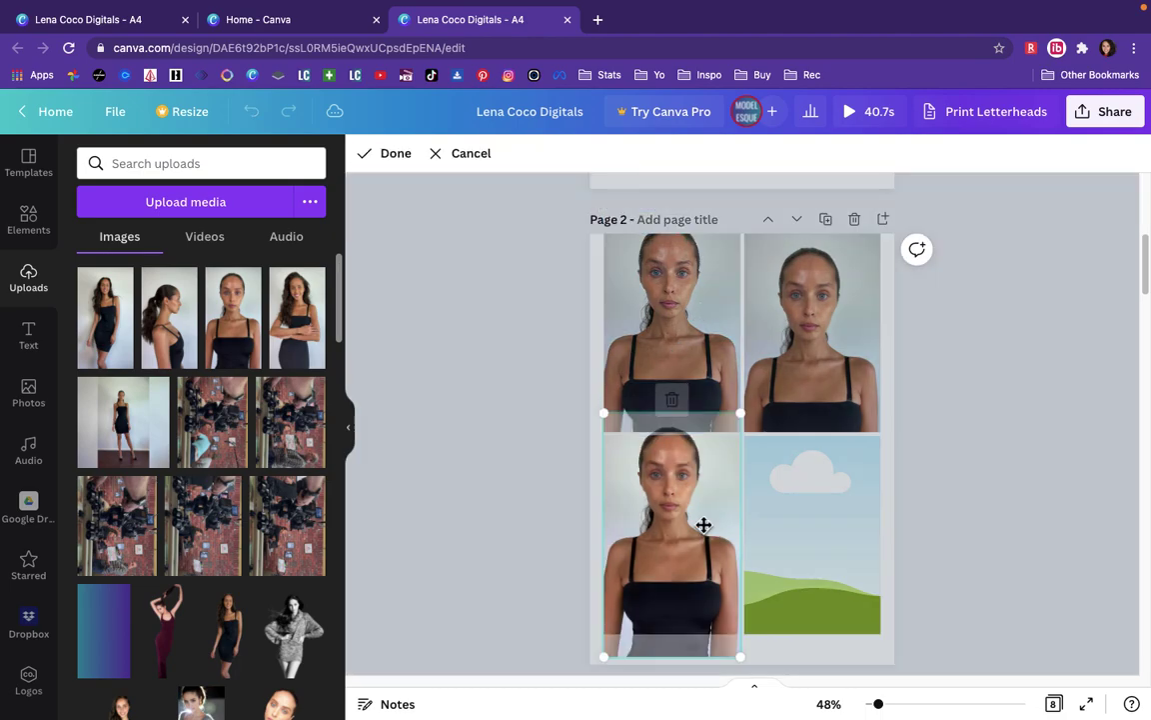
drag(689, 506, 691, 528)
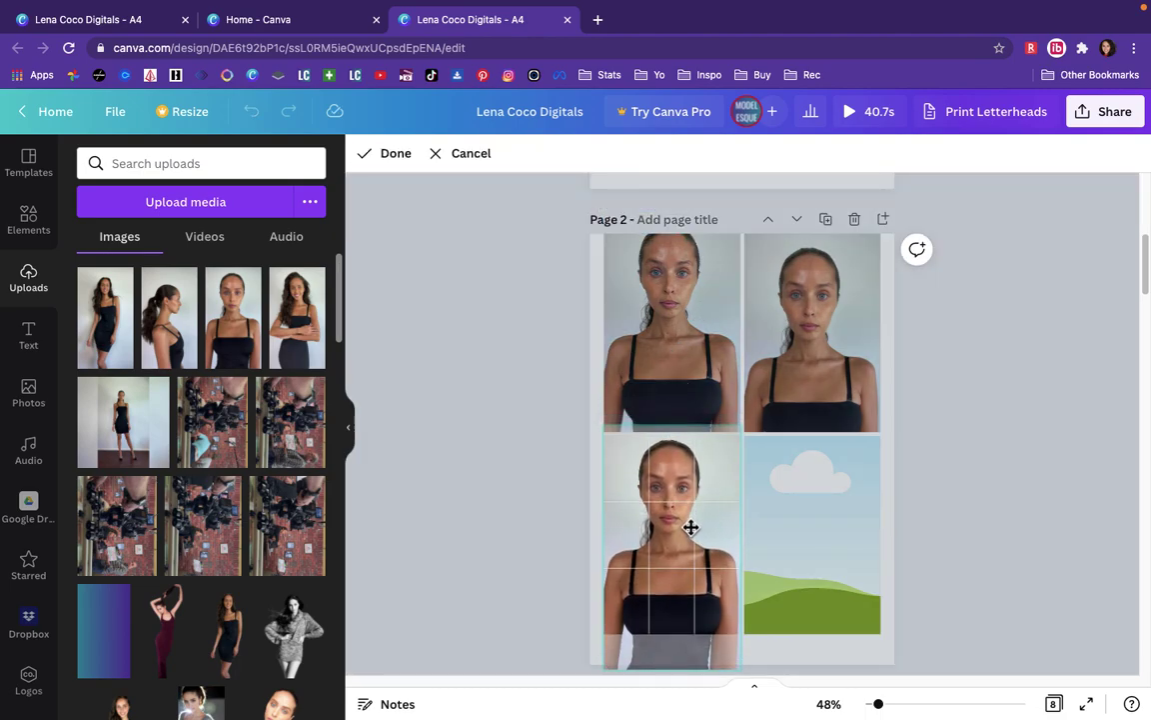
click(555, 494)
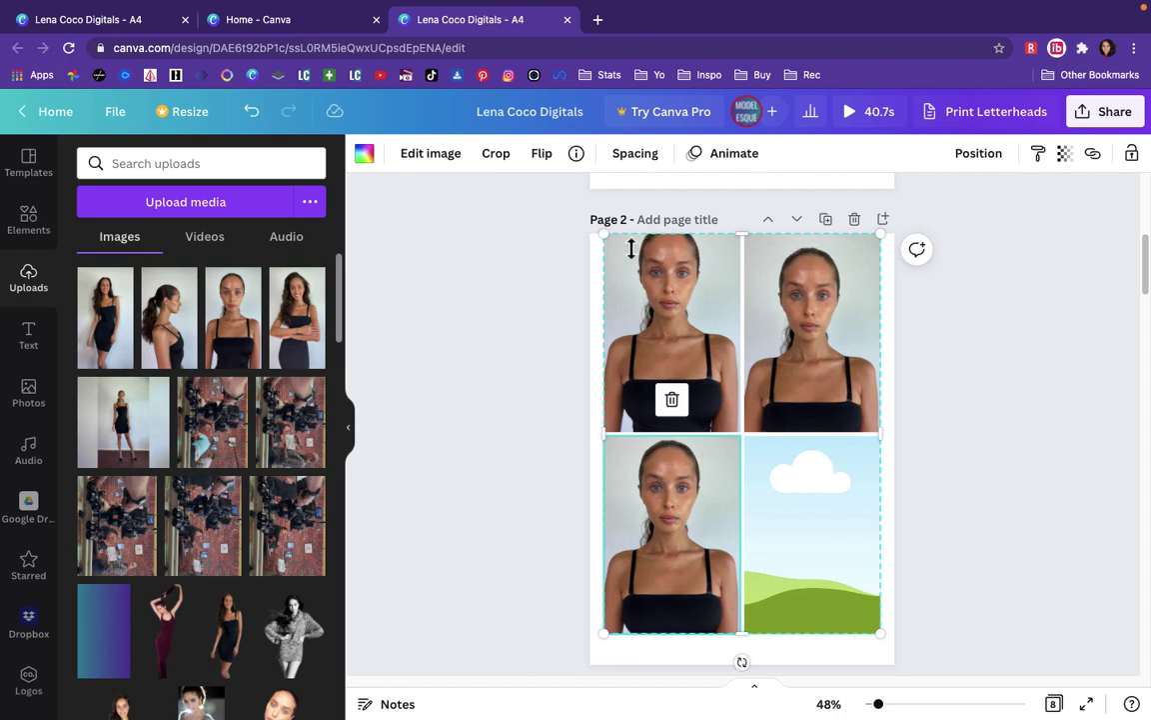
double_click(685, 519)
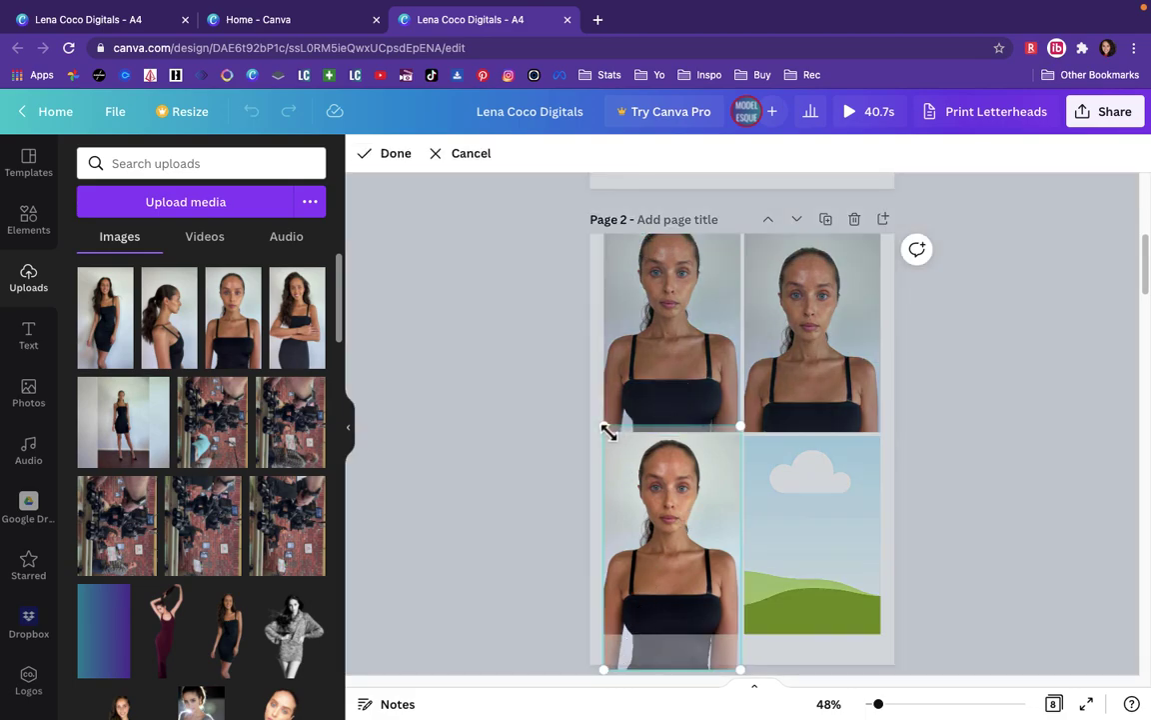
drag(605, 431, 585, 393)
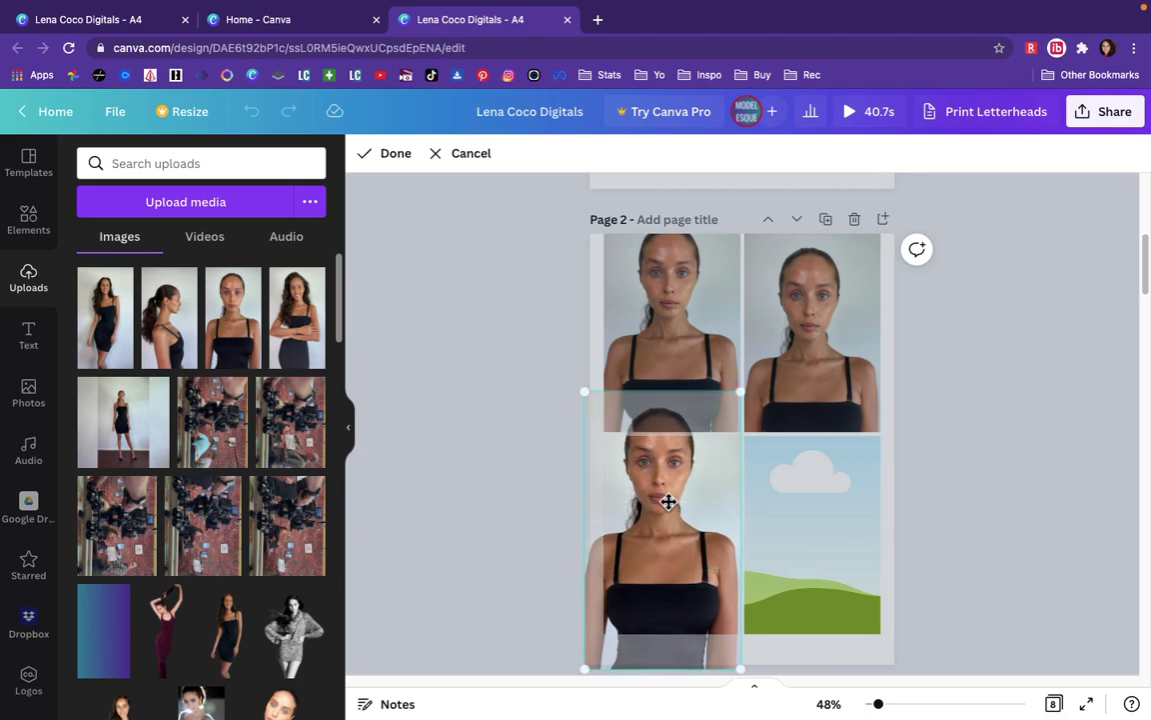
drag(699, 529, 708, 556)
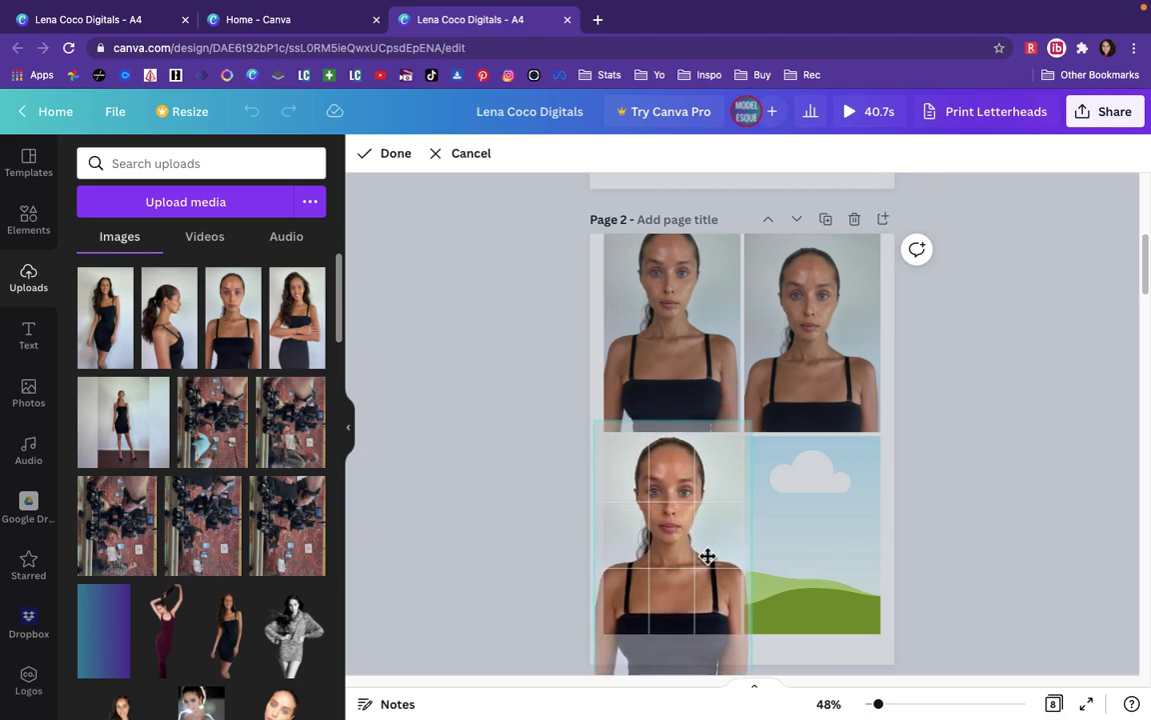
click(500, 463)
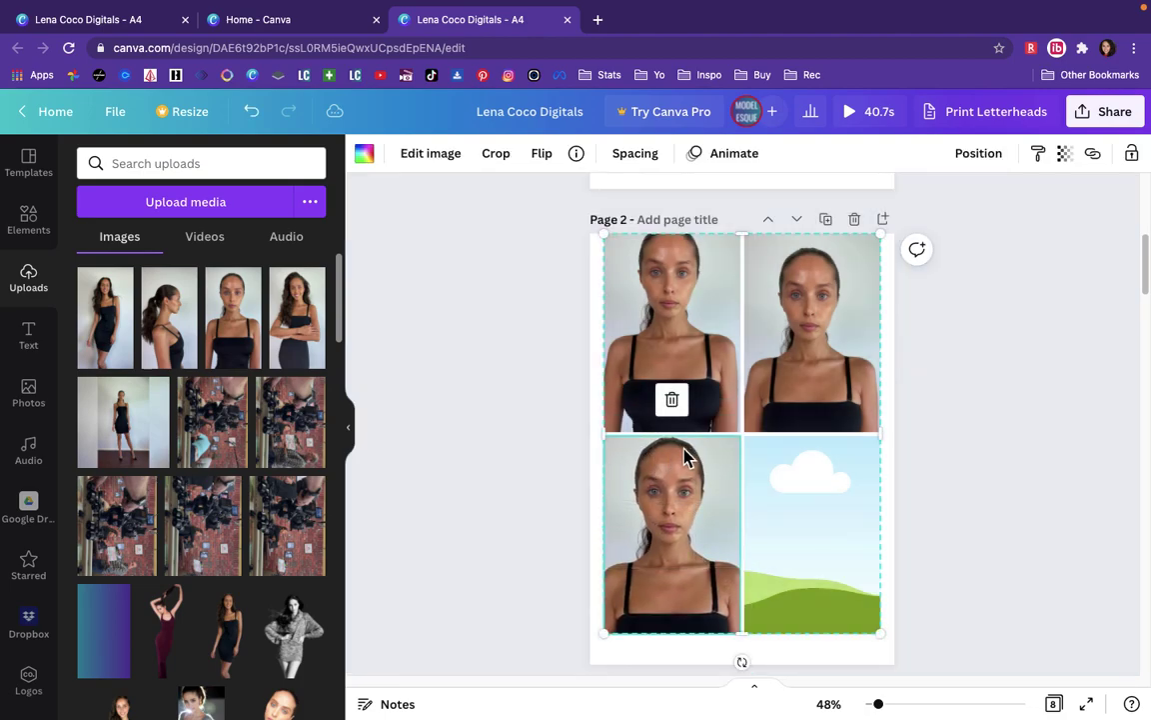
double_click(683, 479)
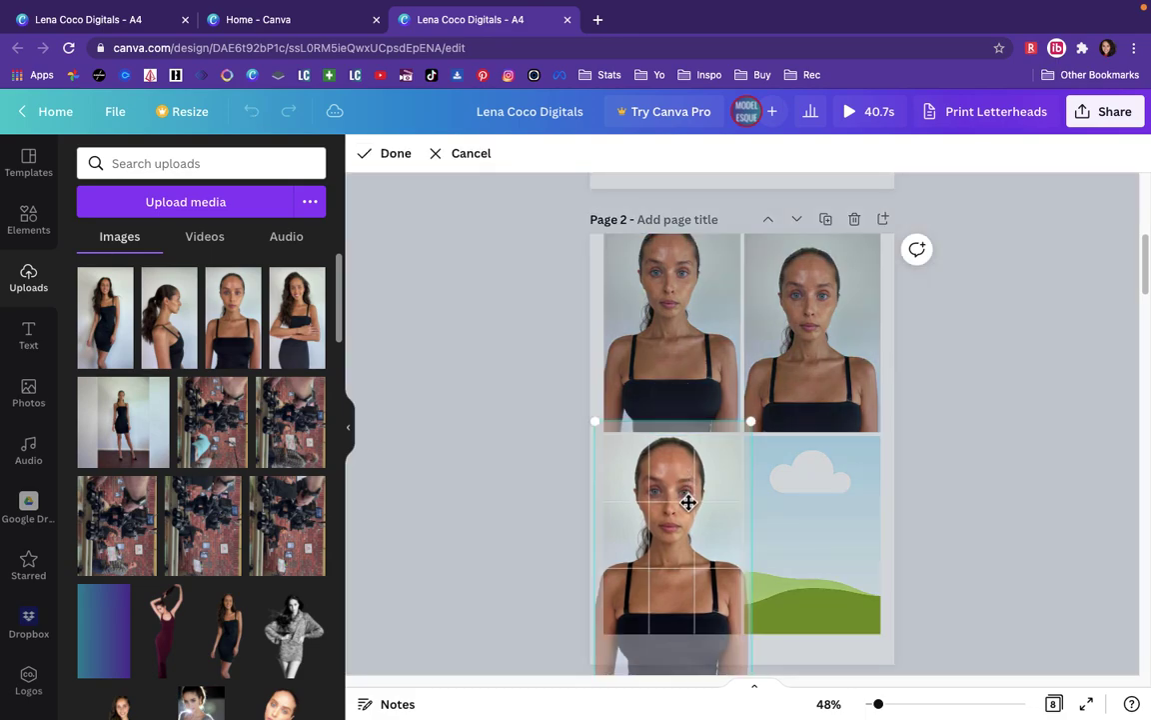
click(545, 490)
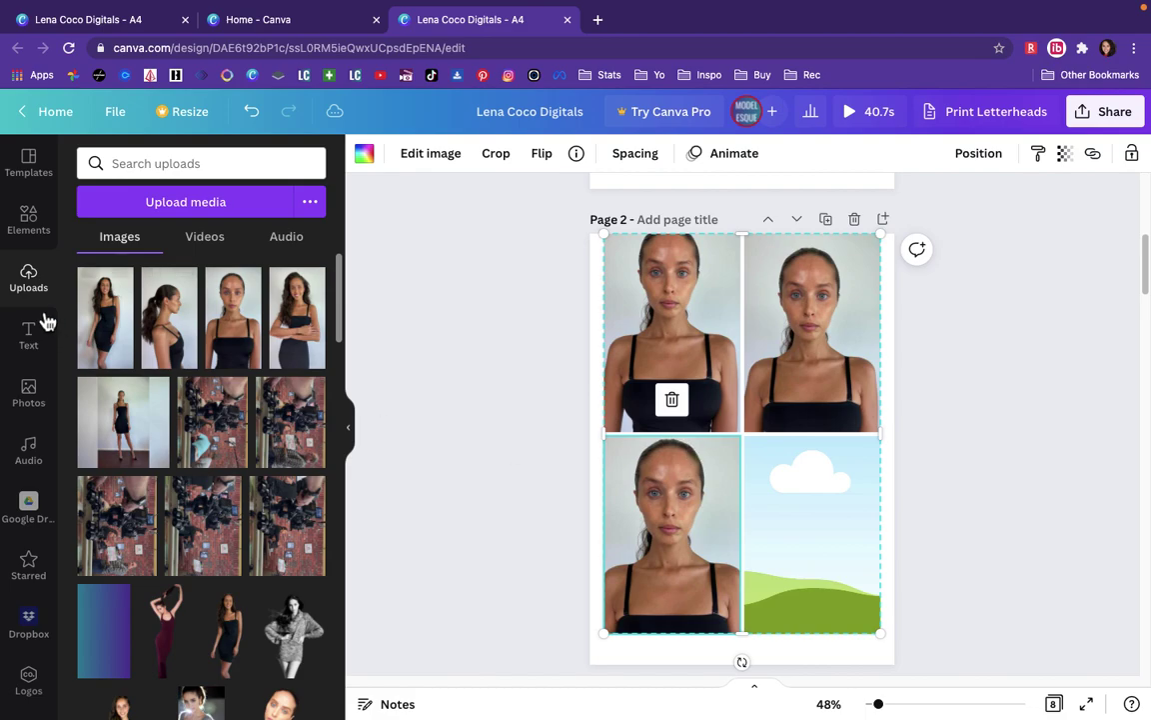
click(150, 427)
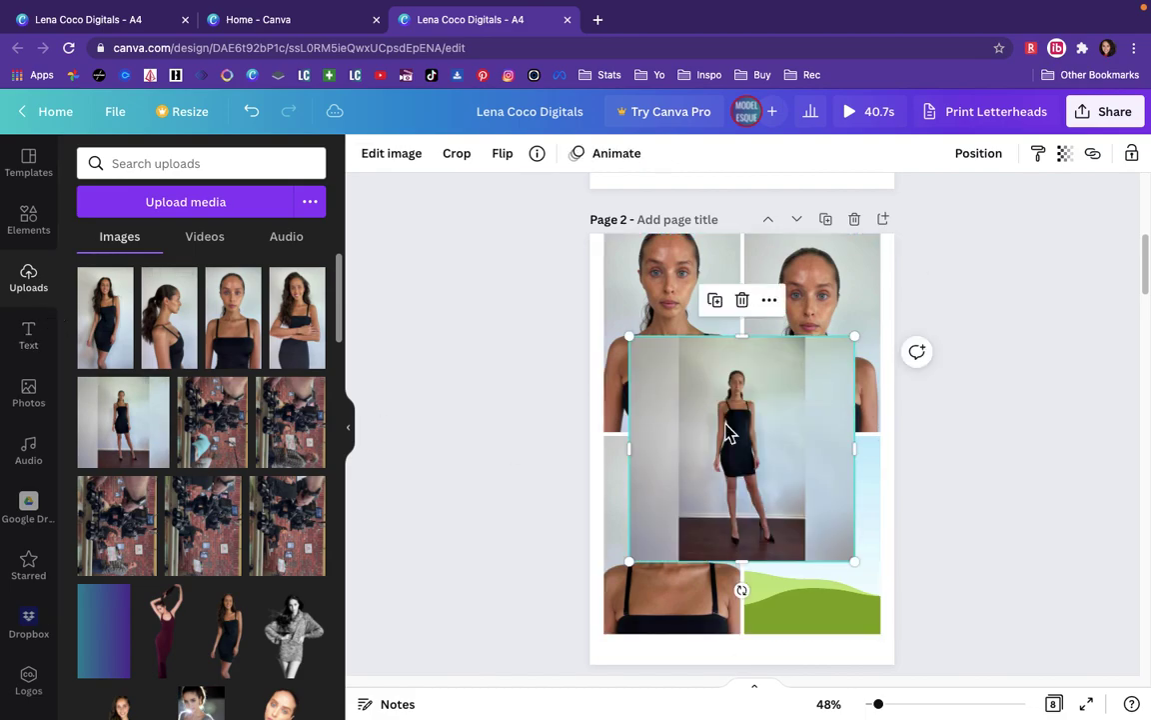
Drop the full-length black-dress photo into the bottom-right cell, deleting a stray side-profile photo.
drag(792, 464, 847, 522)
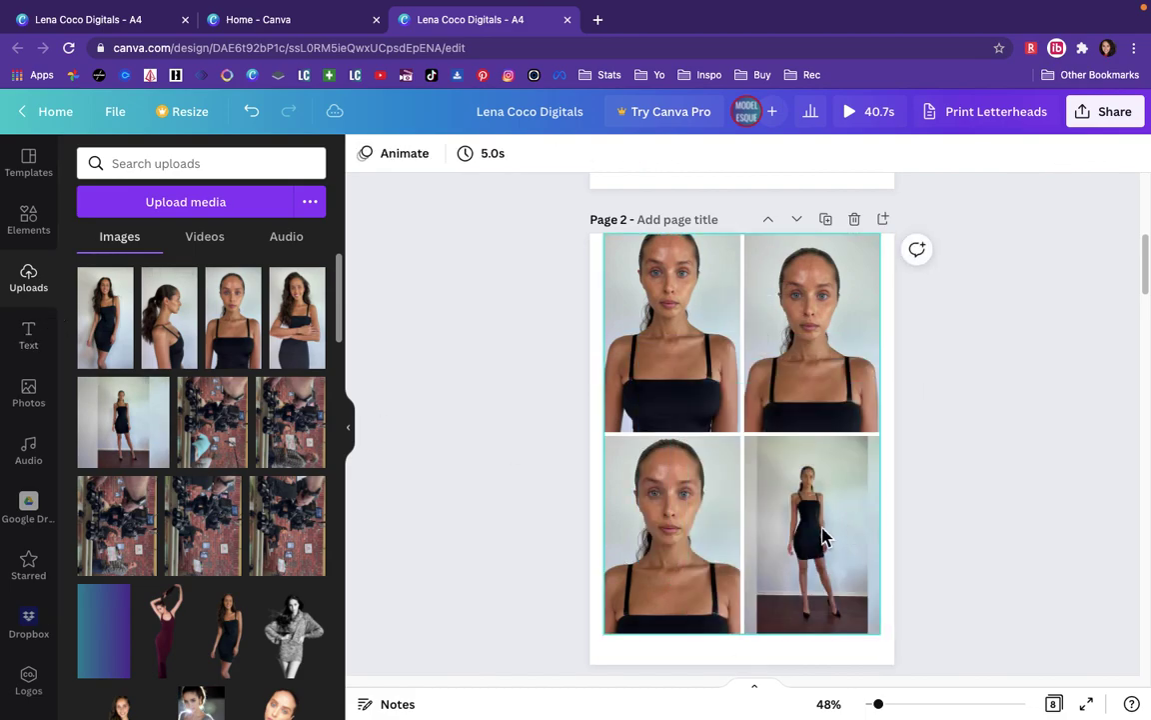
click(165, 320)
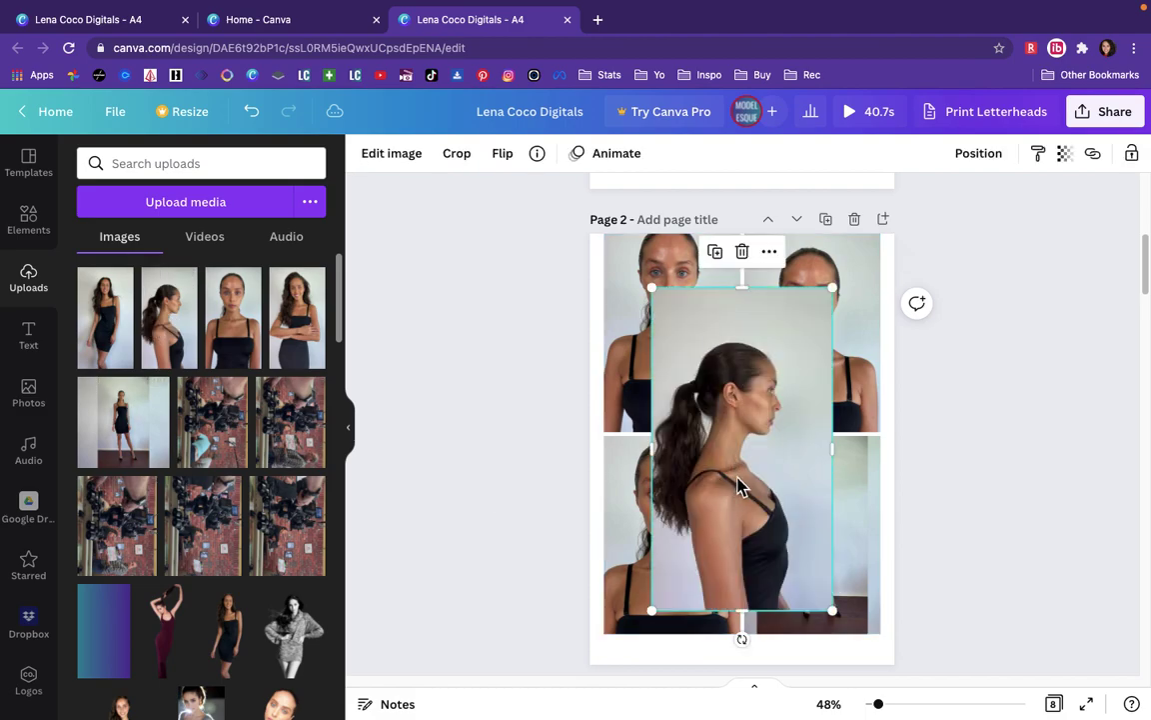
key(BackSpace)
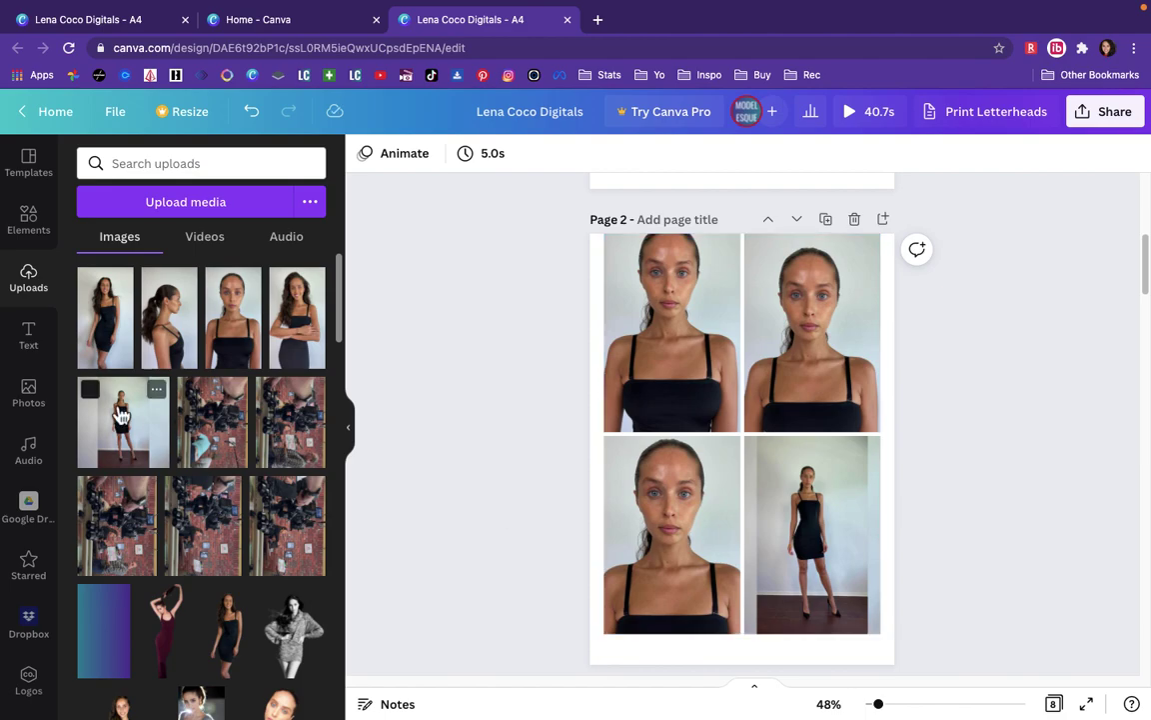
click(113, 382)
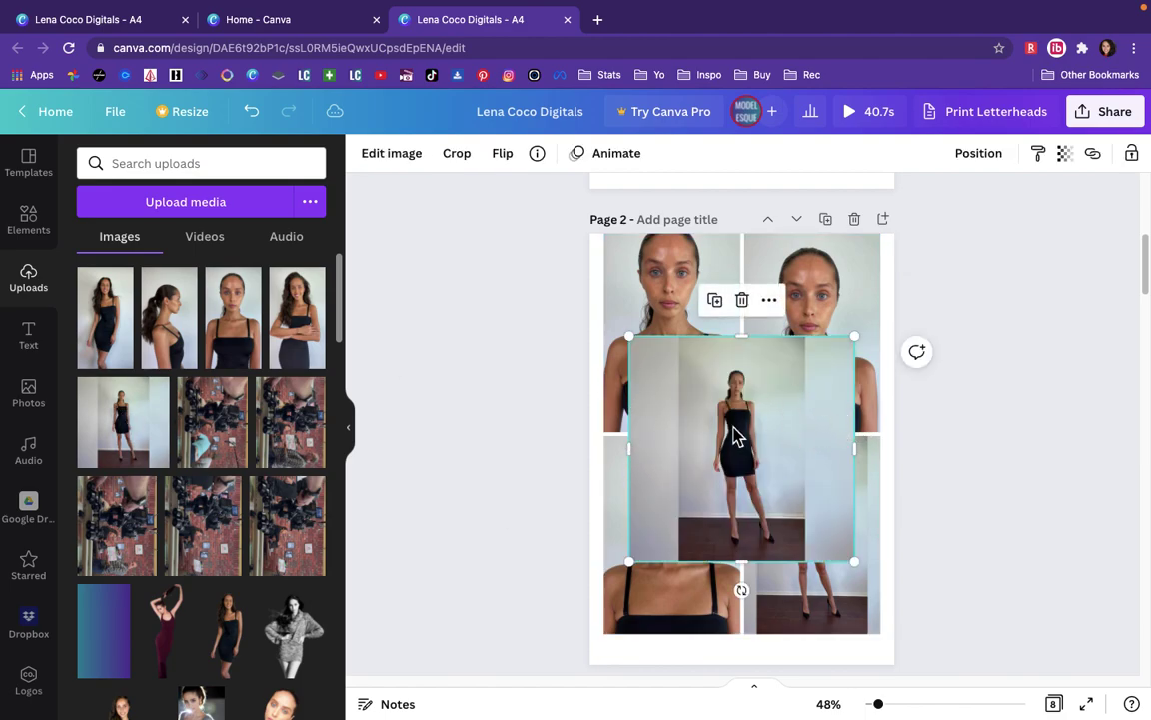
drag(734, 435, 823, 517)
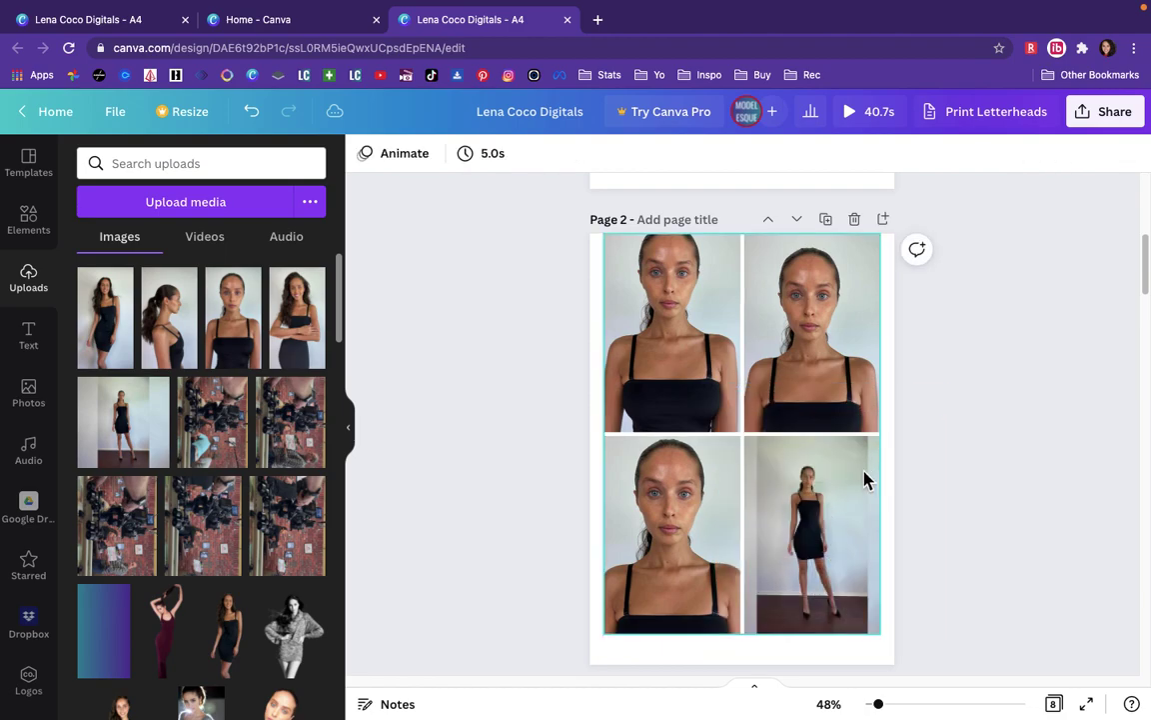
Enlarge the standing photo and shift it down so it fills the bottom-right cell.
click(864, 479)
double_click(827, 525)
drag(917, 438, 974, 392)
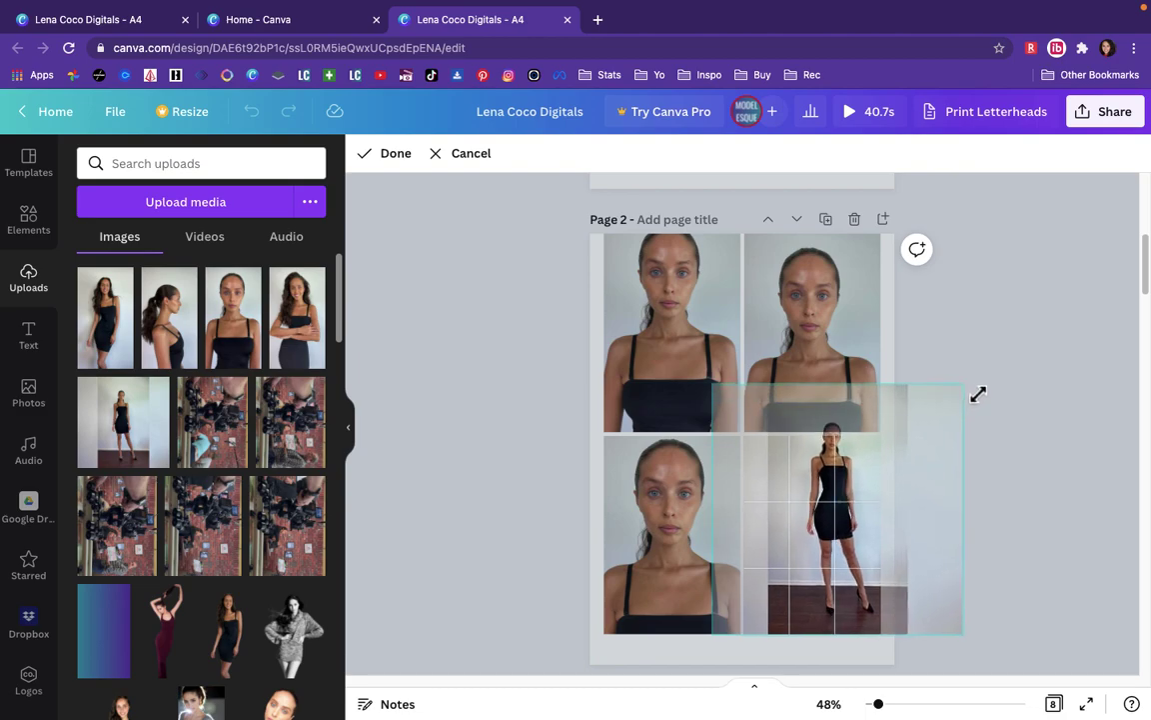
mouse_move(840, 529)
mouse_down()
mouse_move(868, 554)
mouse_move(853, 539)
mouse_up()
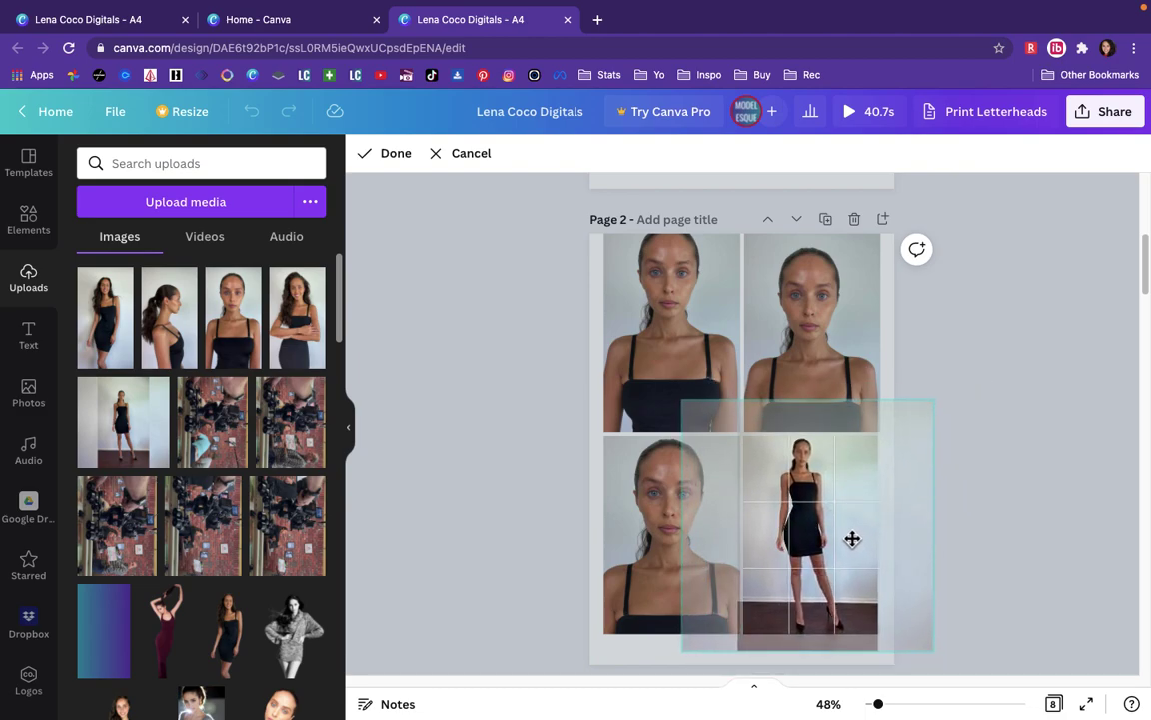
click(1040, 505)
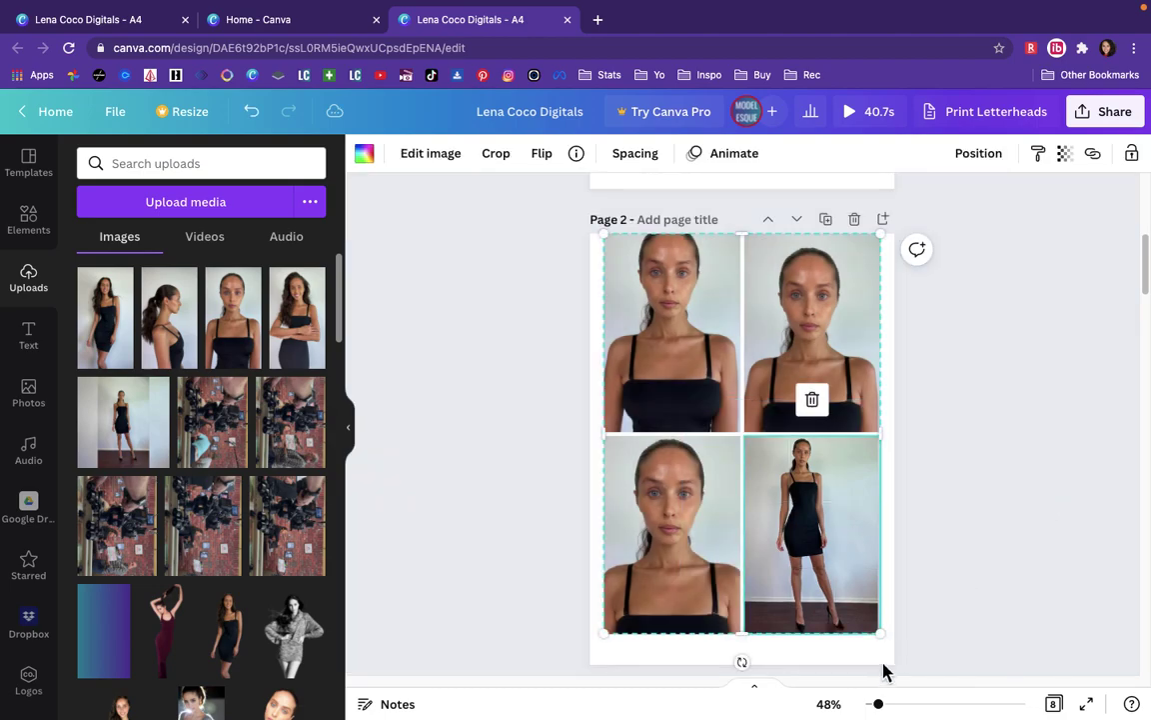
click(972, 615)
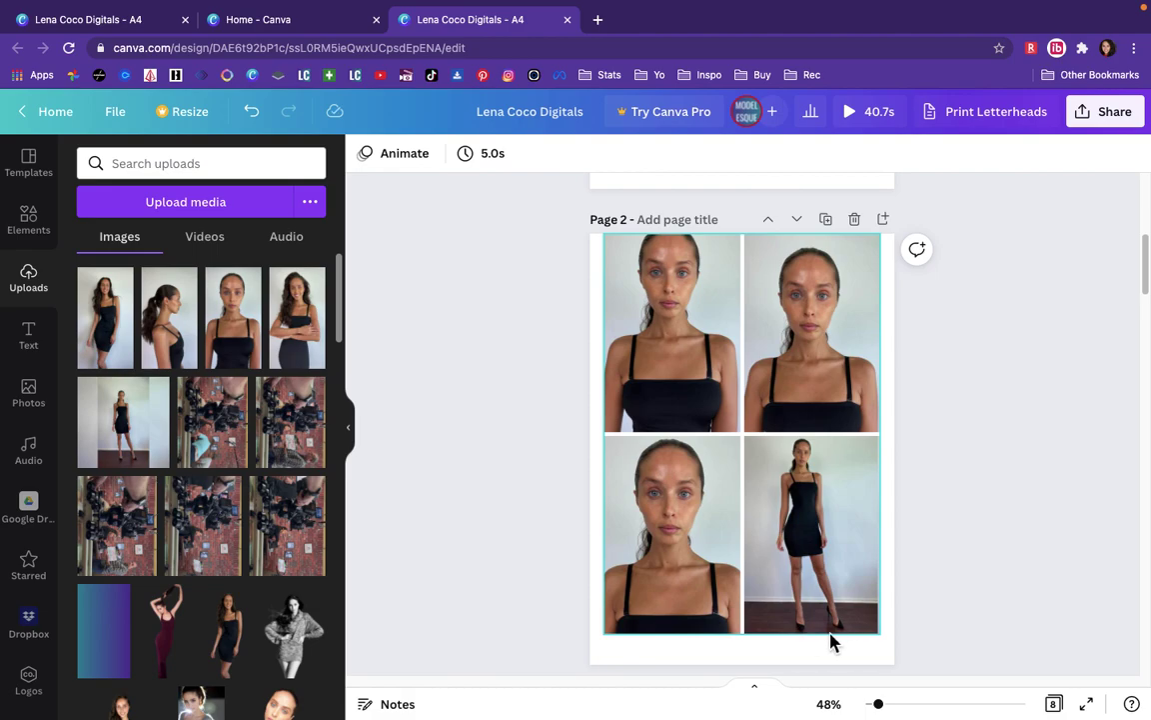
click(853, 531)
double_click(836, 505)
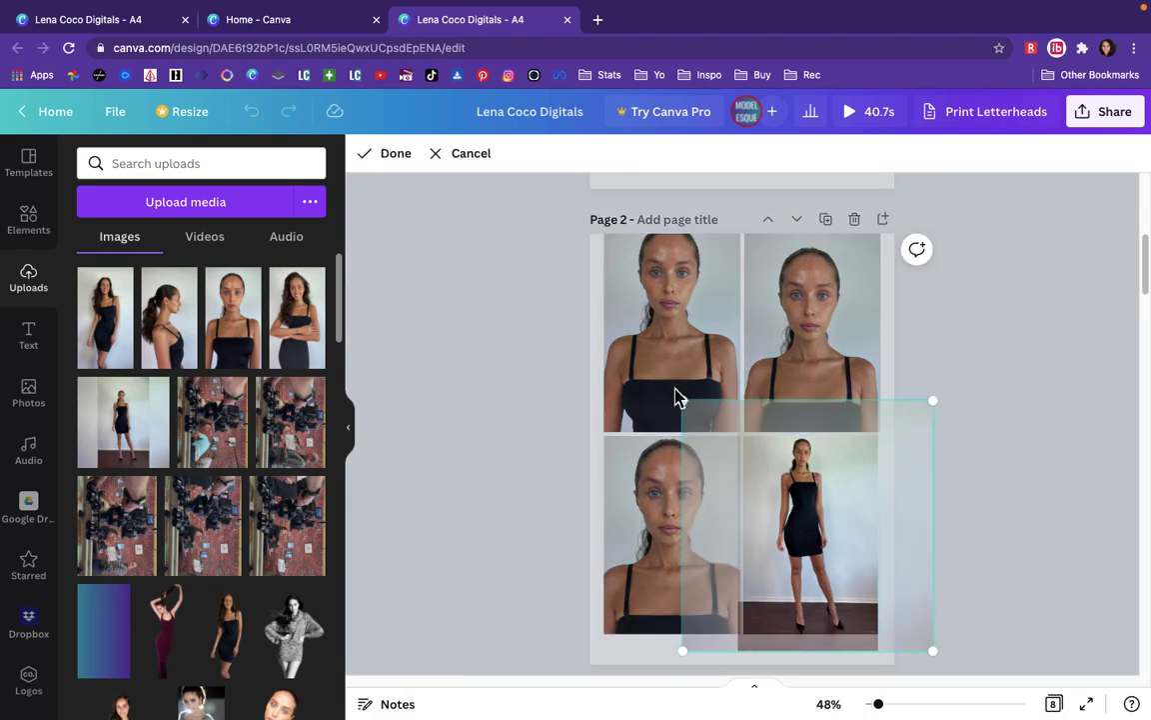
drag(683, 401, 674, 391)
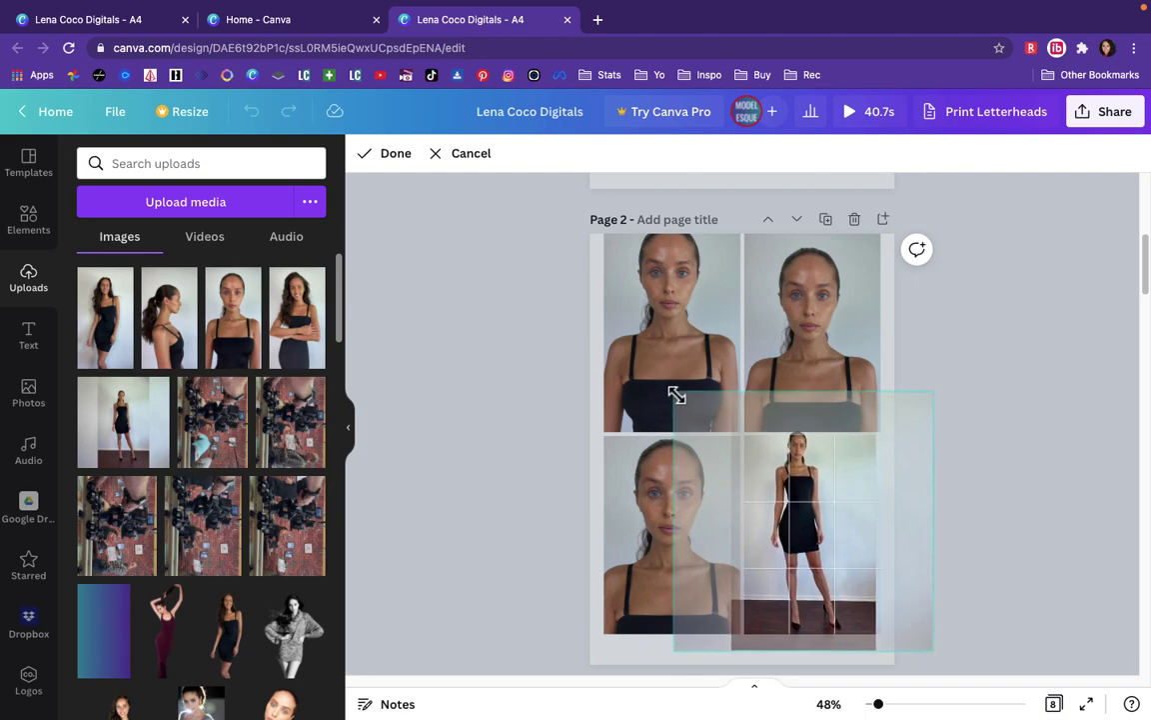
drag(856, 488, 859, 502)
click(995, 504)
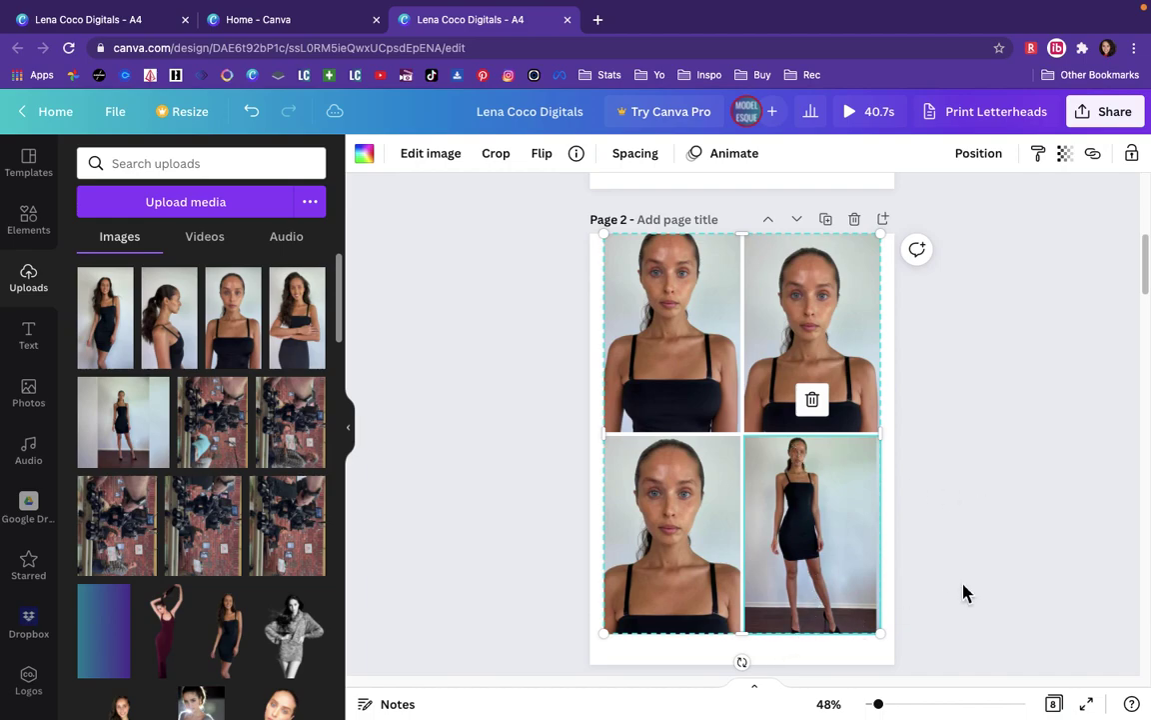
Fine-tune the bottom-right crop slightly smaller and nudge the grid to the page centre.
click(843, 662)
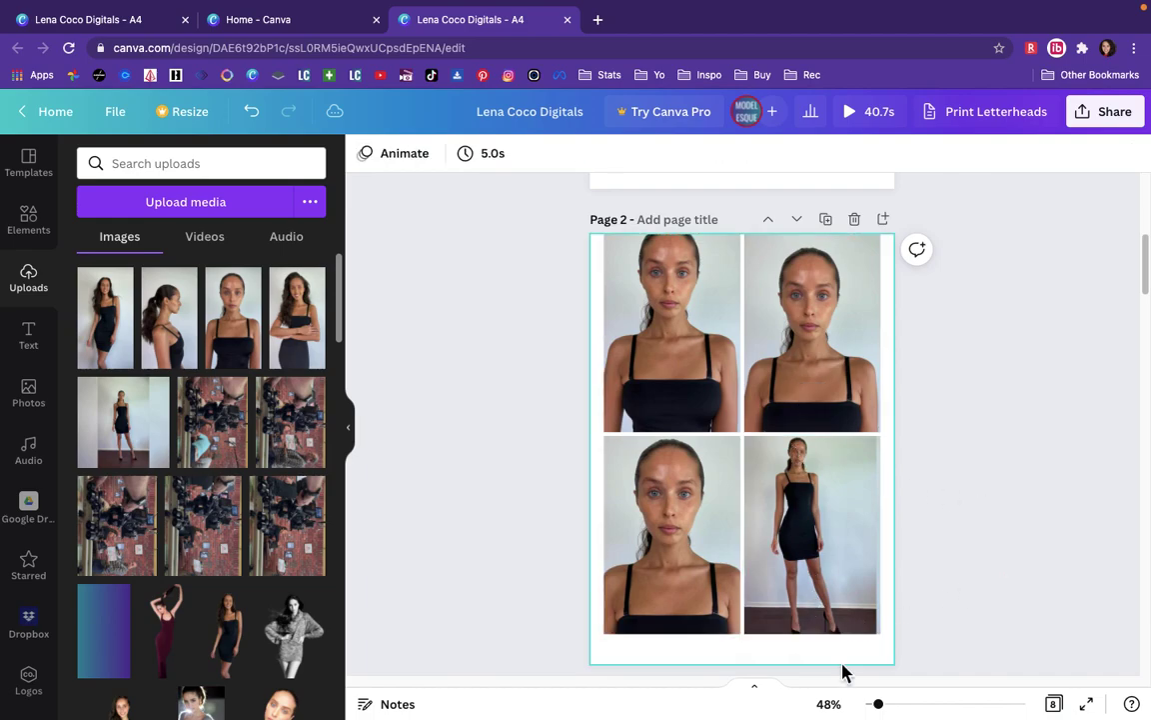
double_click(815, 553)
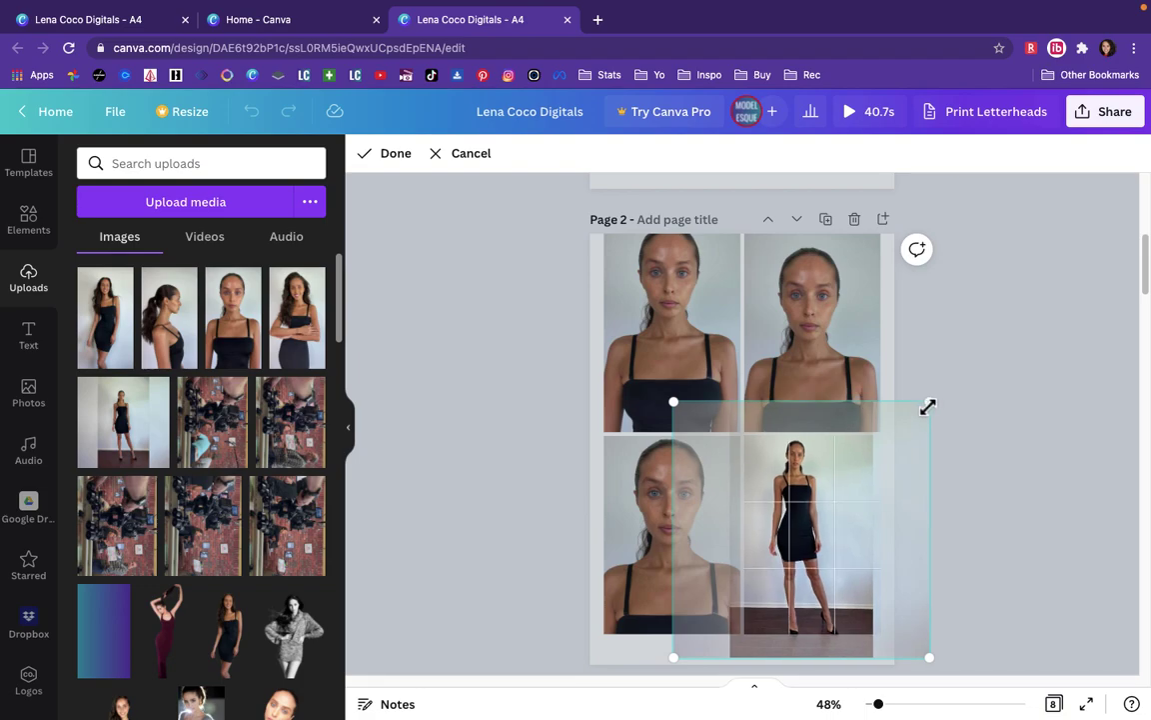
drag(929, 406, 925, 406)
click(920, 513)
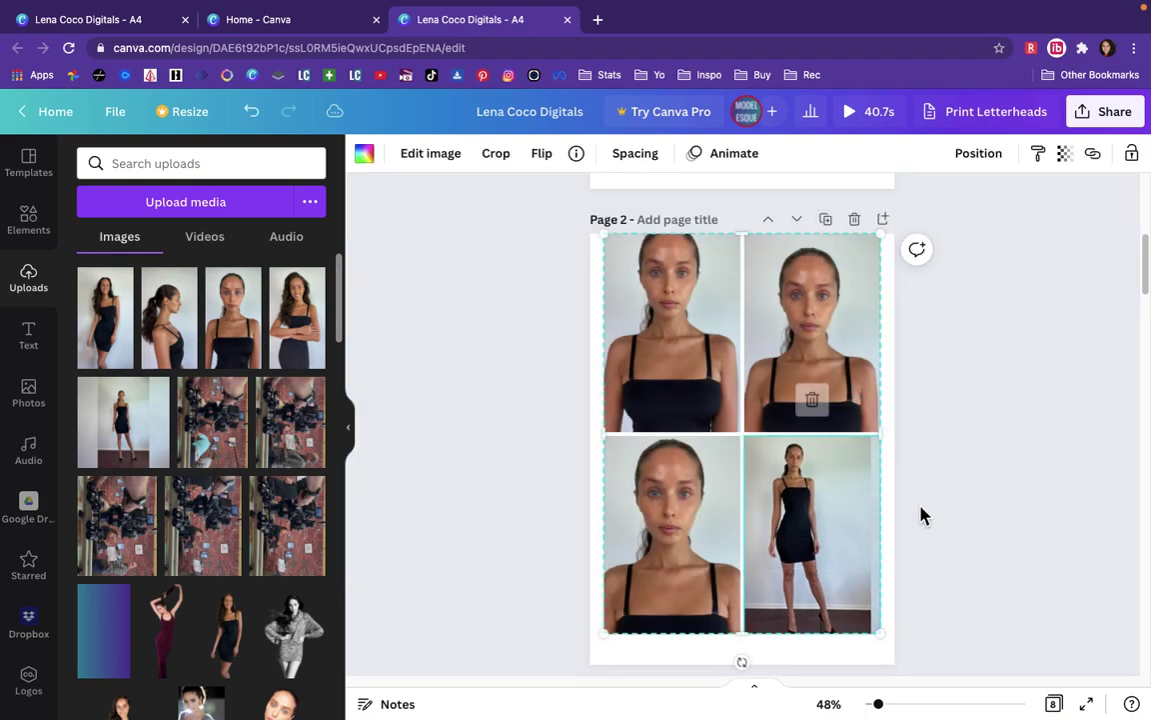
drag(848, 522, 869, 533)
click(1009, 517)
double_click(858, 550)
click(977, 540)
scroll(977, 539, down, 5)
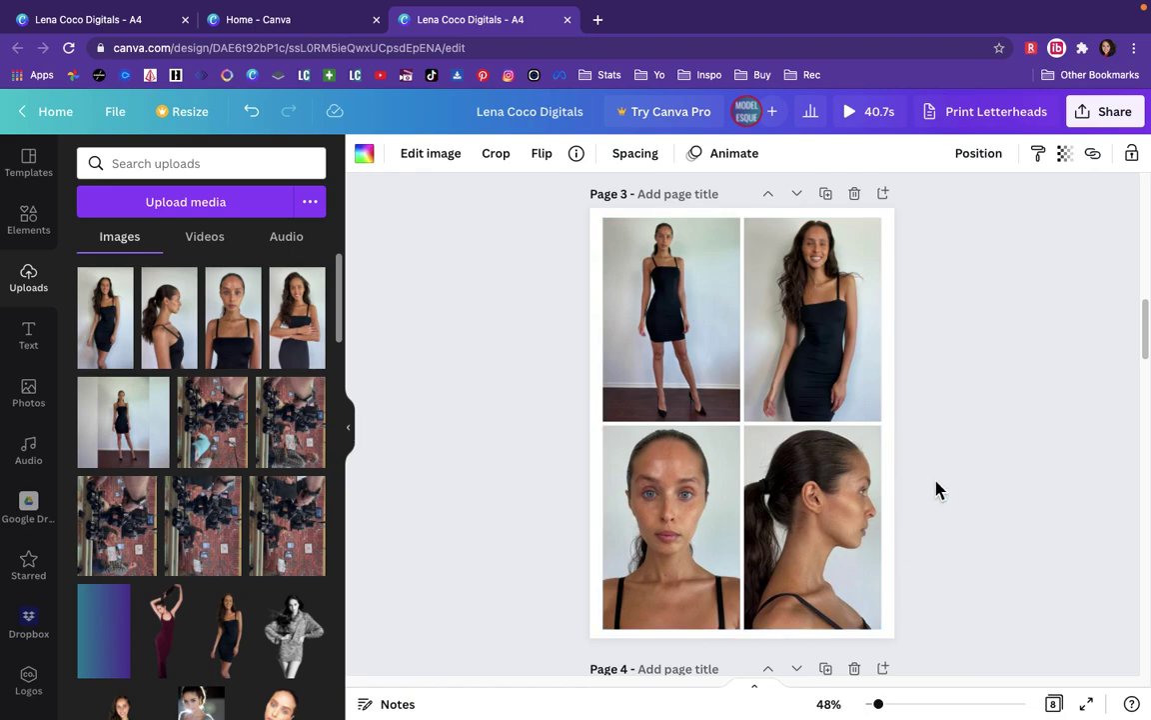
Resize the page 3 photo grid from its corner, then compare with the finished page 4 layout.
scroll(935, 489, down, 5)
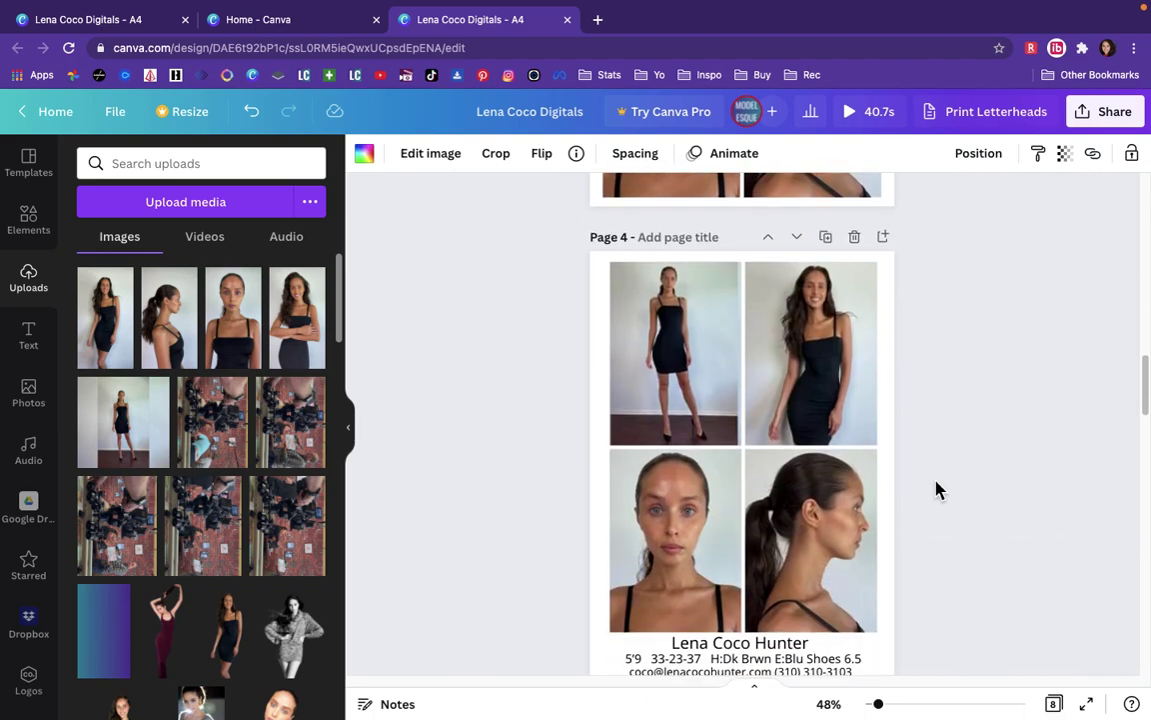
scroll(850, 562, up, 3)
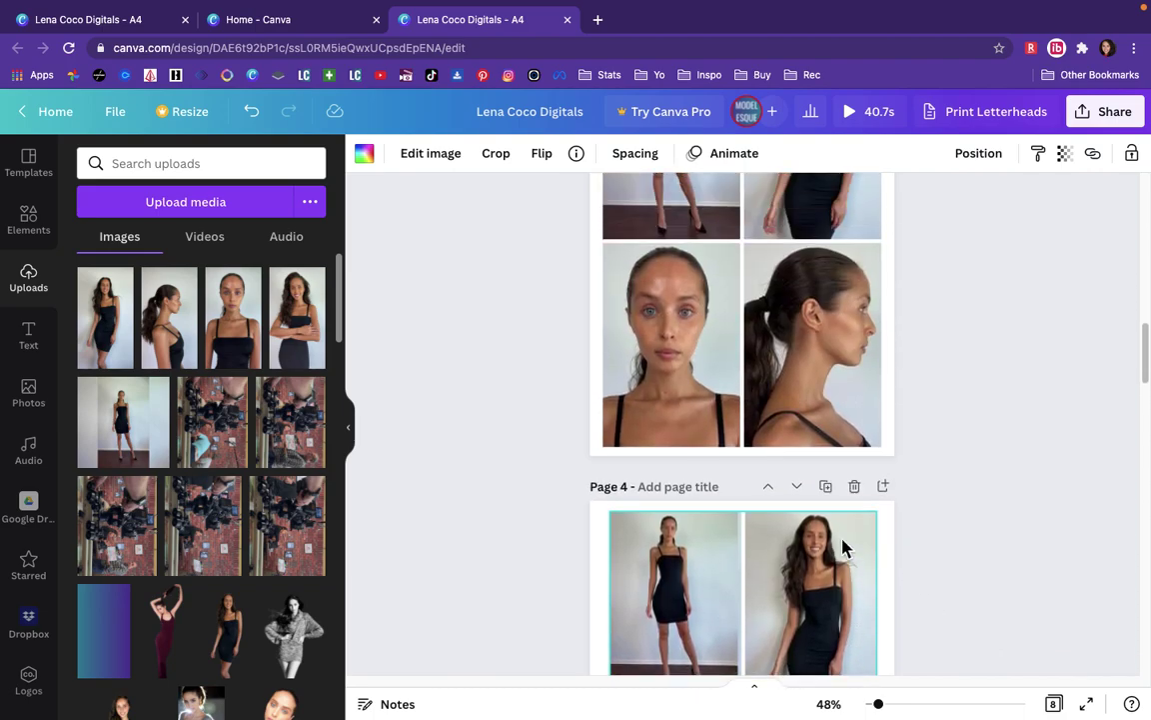
click(802, 378)
mouse_move(887, 452)
mouse_down()
mouse_move(886, 441)
mouse_move(892, 450)
mouse_up()
scroll(938, 517, down, 1)
scroll(937, 516, down, 5)
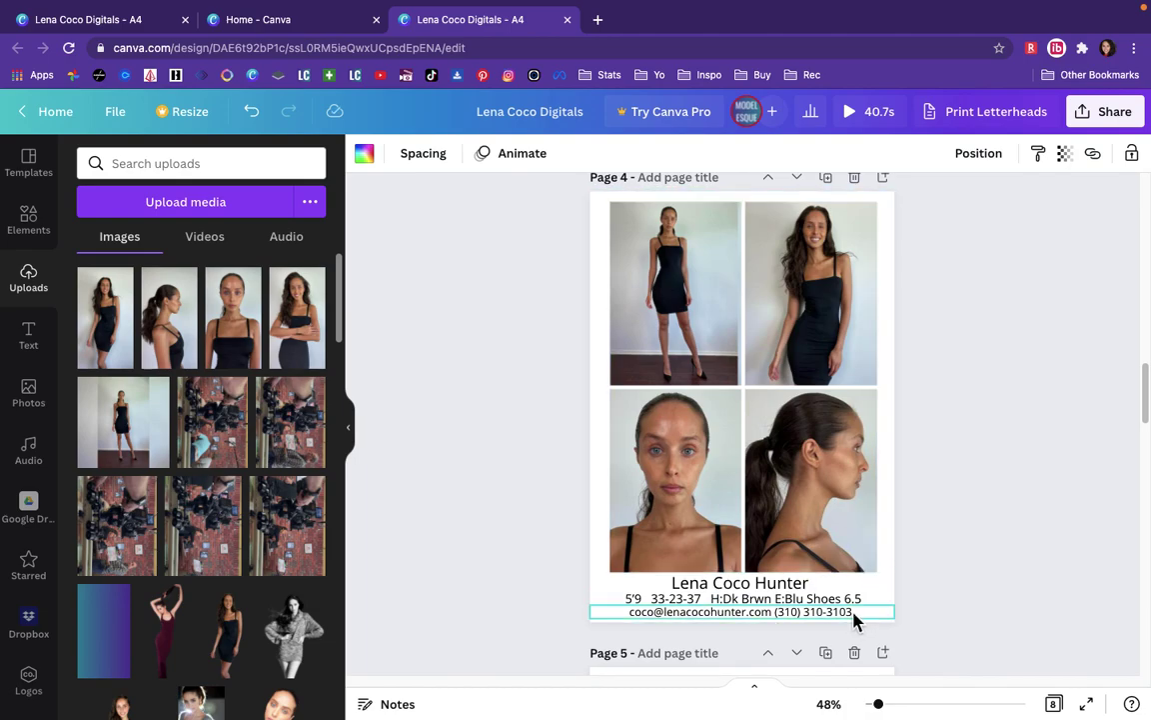
scroll(936, 538, down, 5)
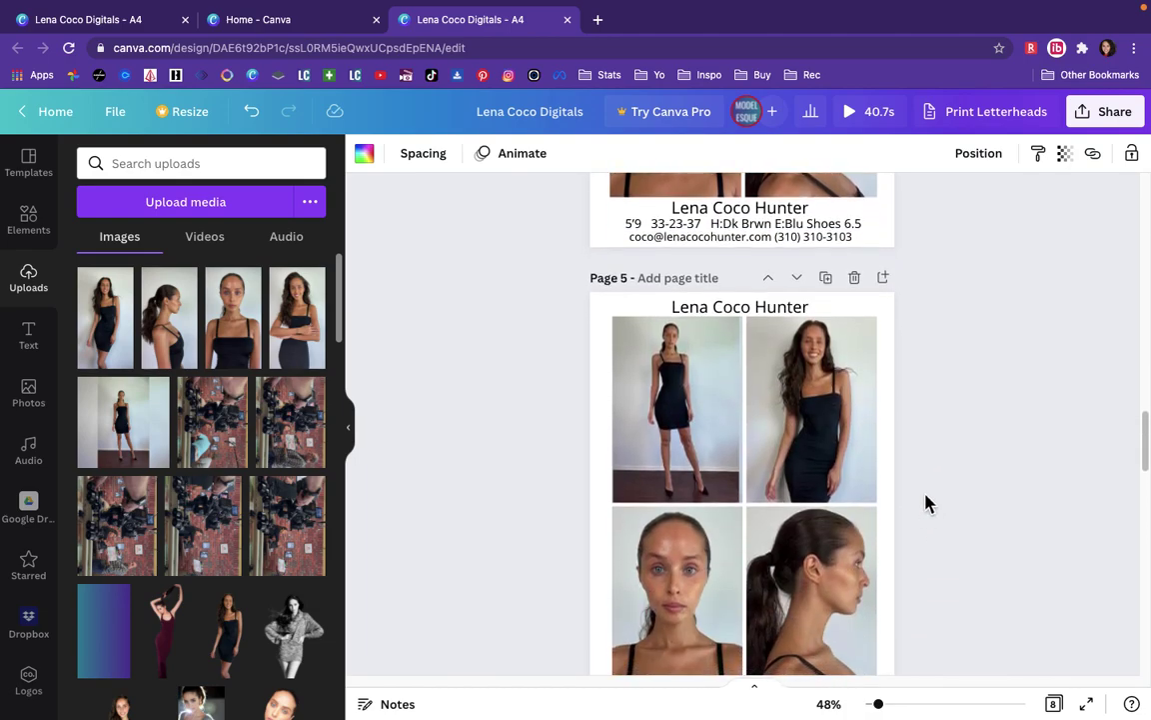
click(348, 427)
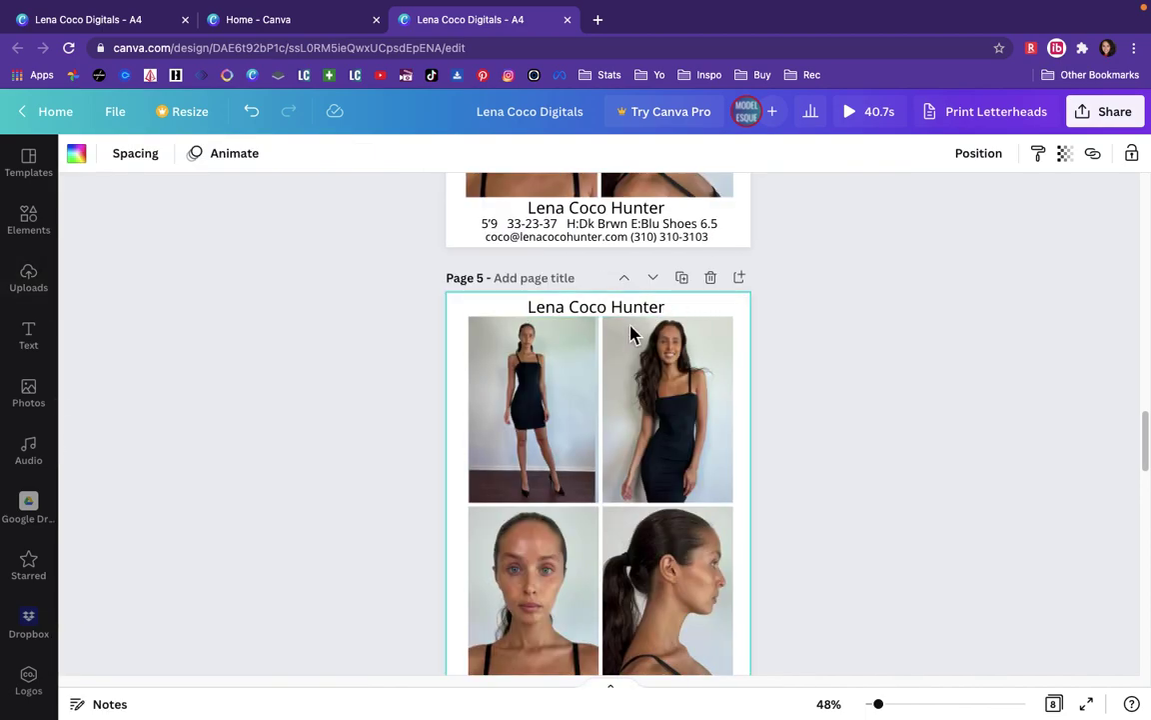
scroll(601, 315, down, 2)
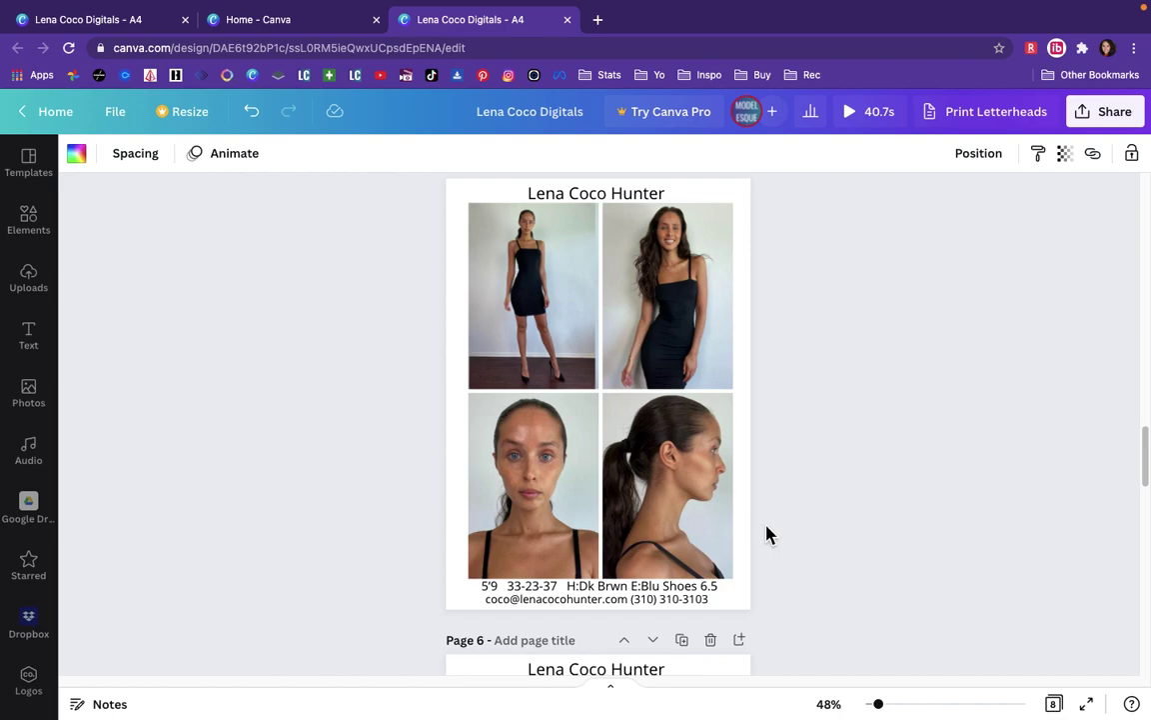
scroll(767, 534, down, 3)
scroll(766, 534, down, 4)
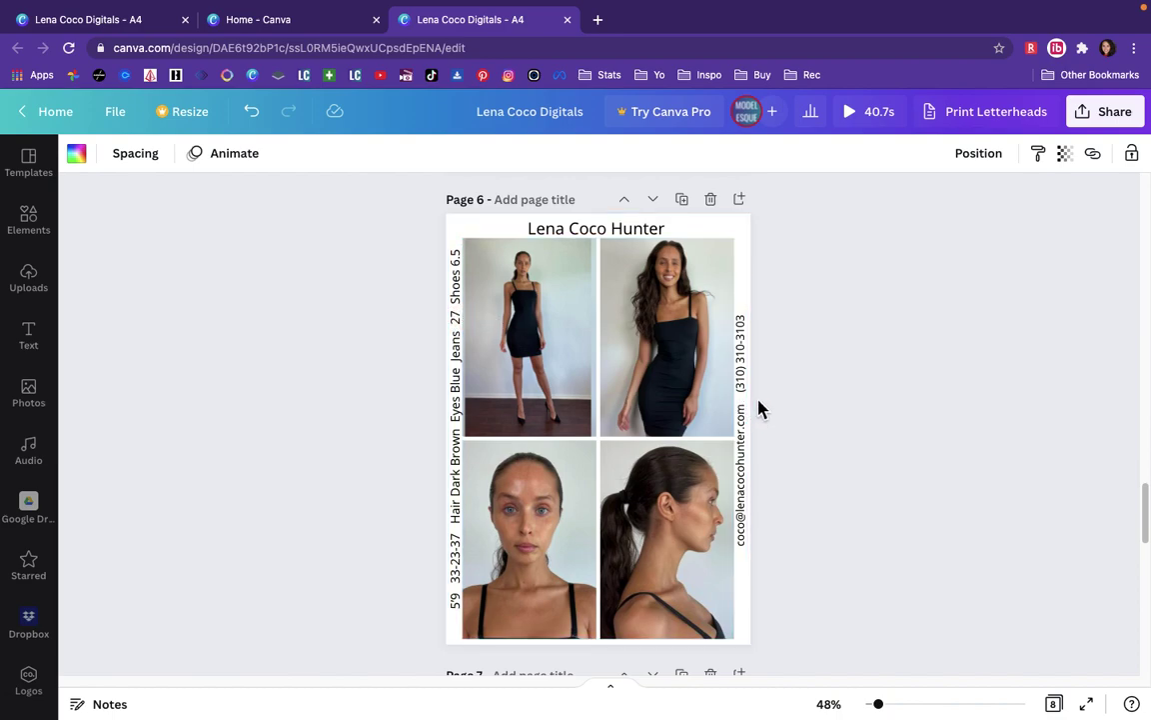
scroll(809, 356, up, 5)
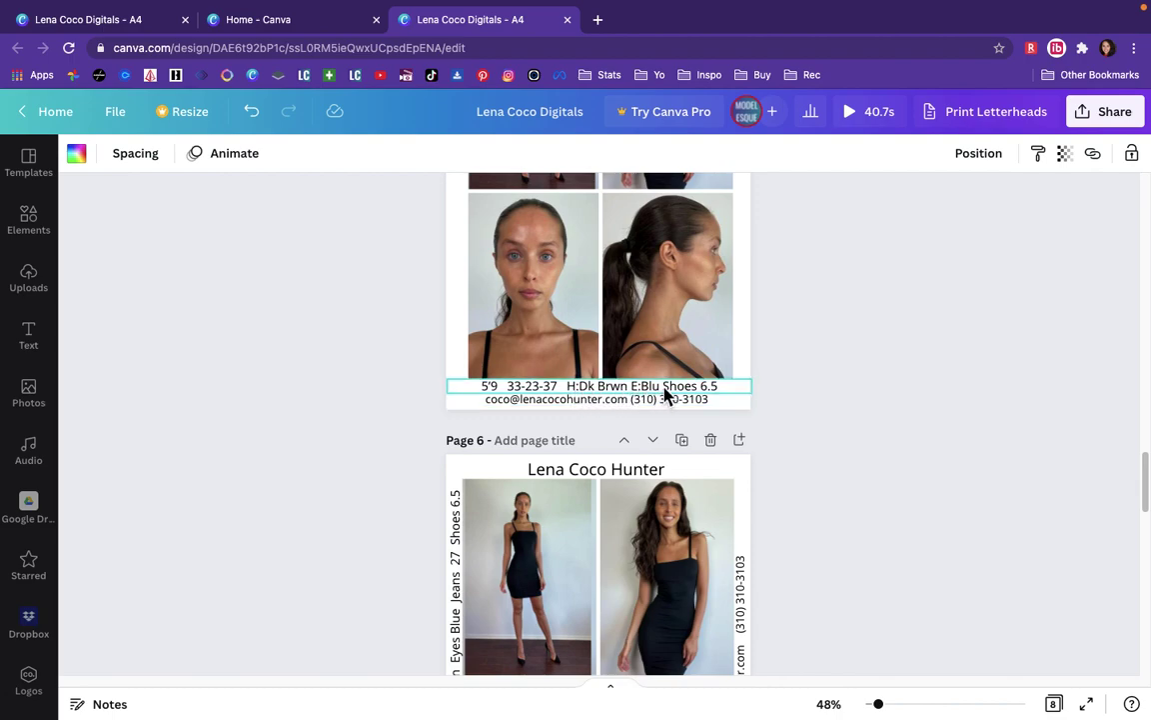
scroll(668, 396, down, 3)
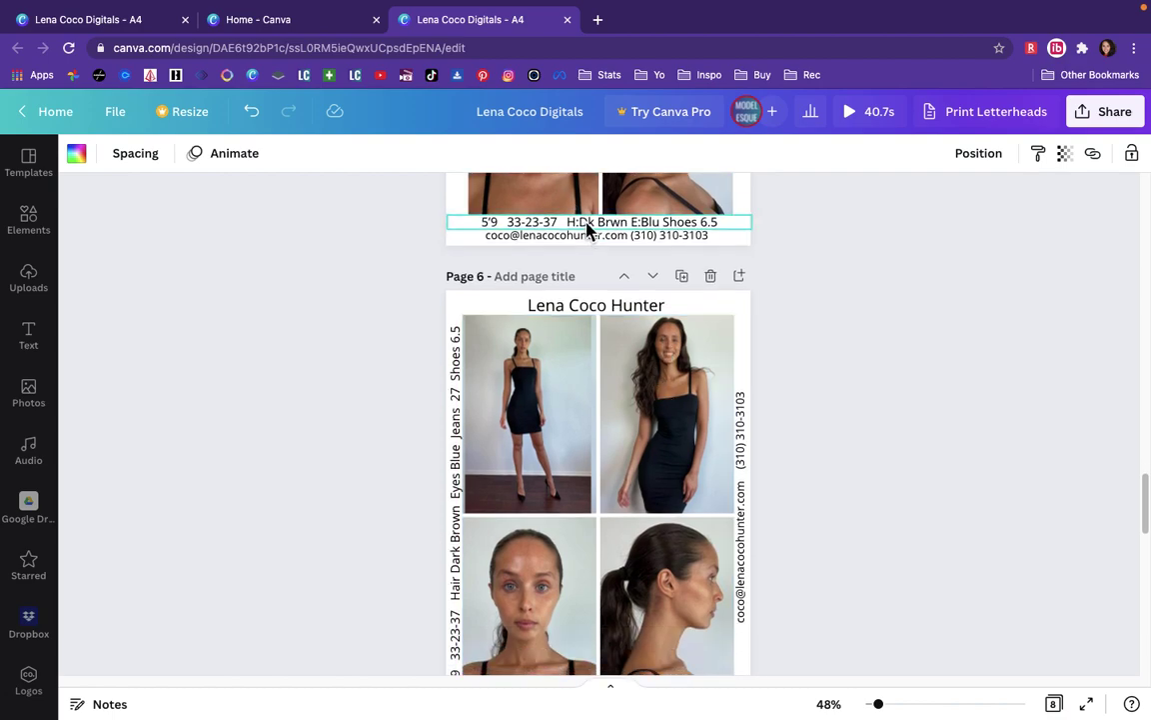
click(621, 233)
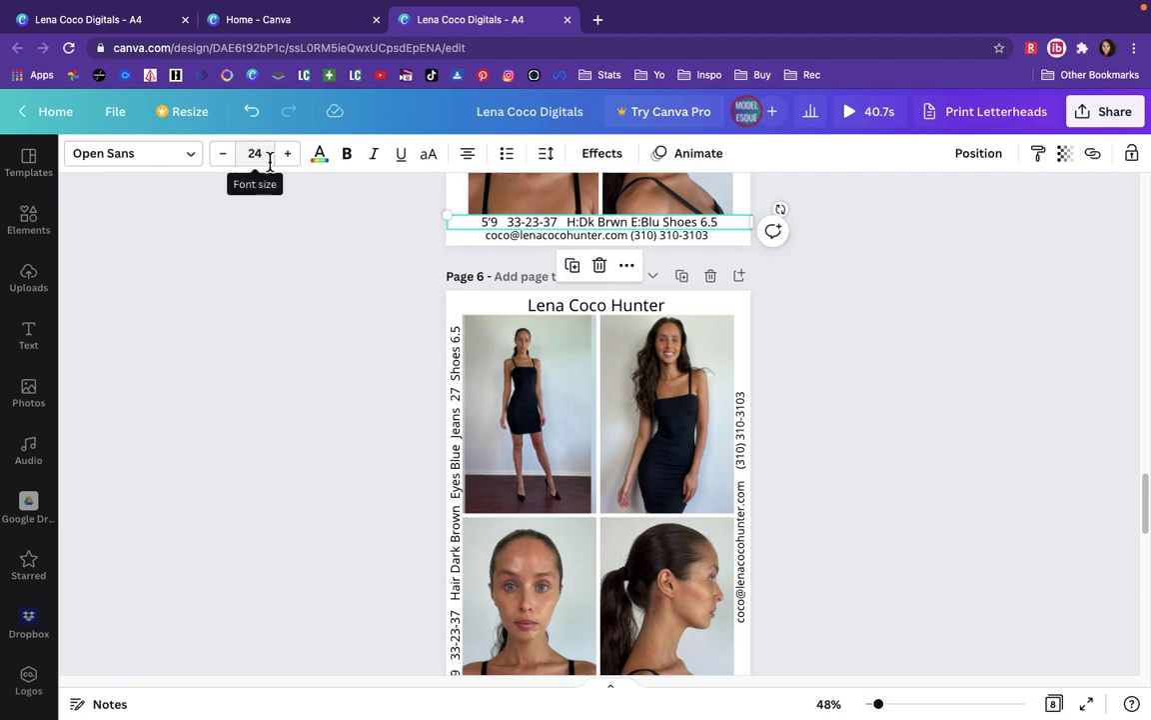
scroll(400, 400, down, 2)
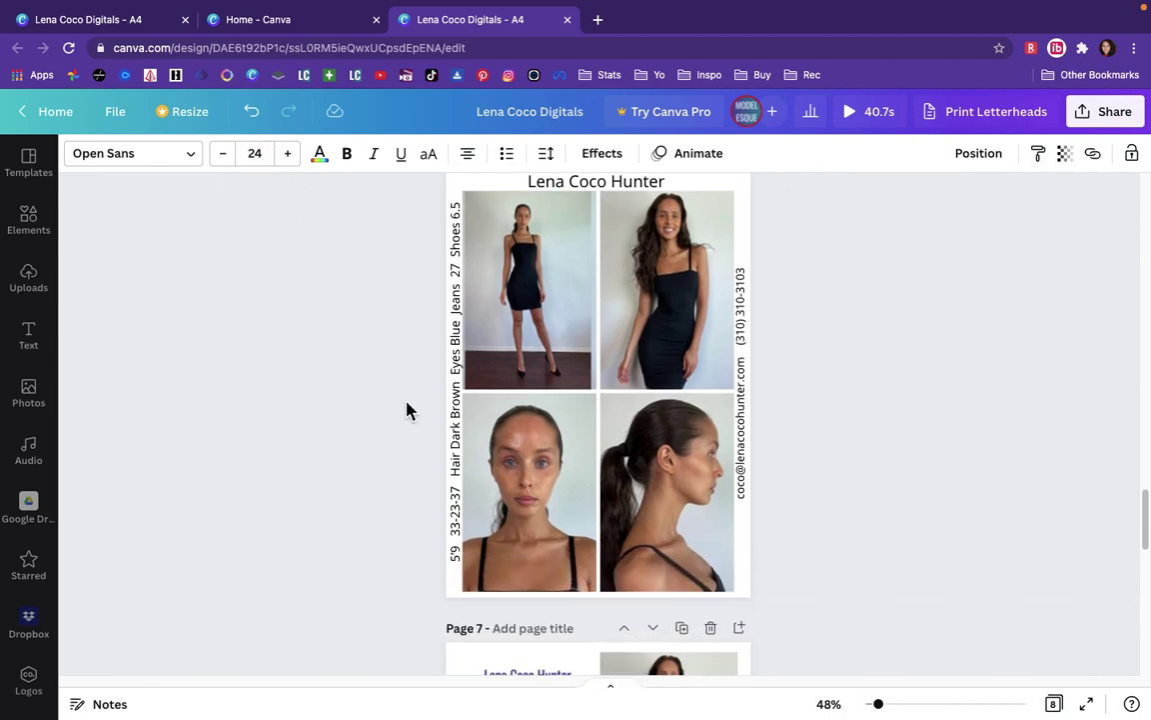
click(455, 370)
scroll(456, 370, up, 1)
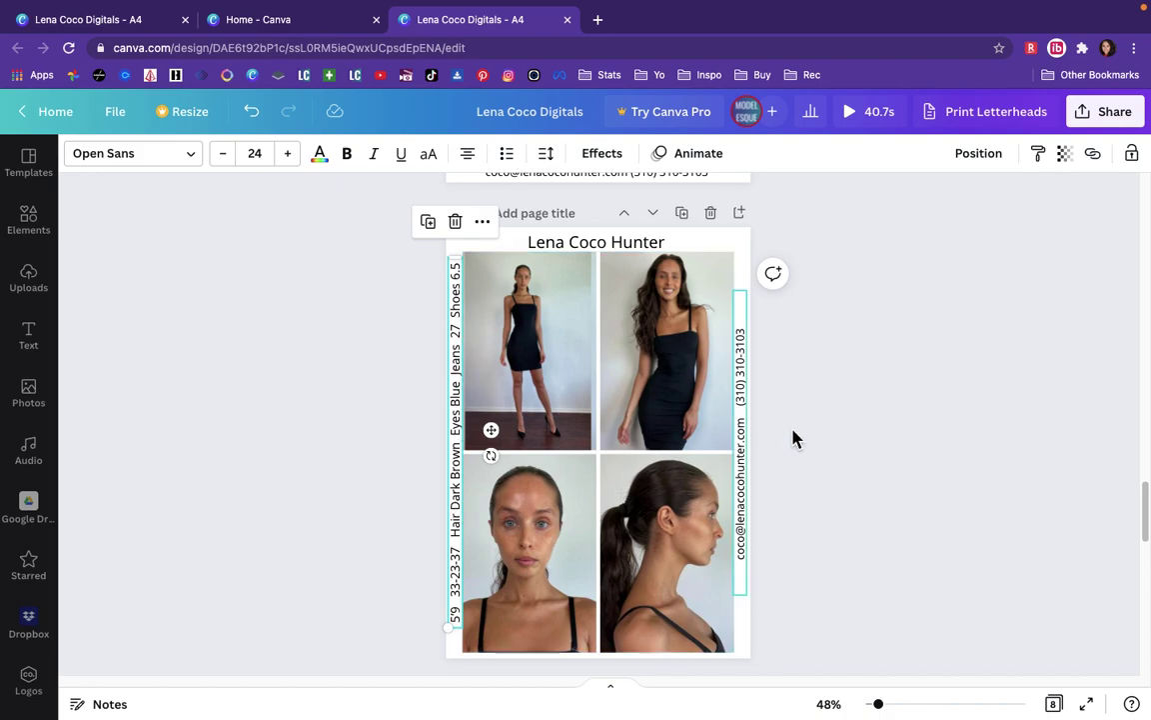
scroll(804, 442, down, 1)
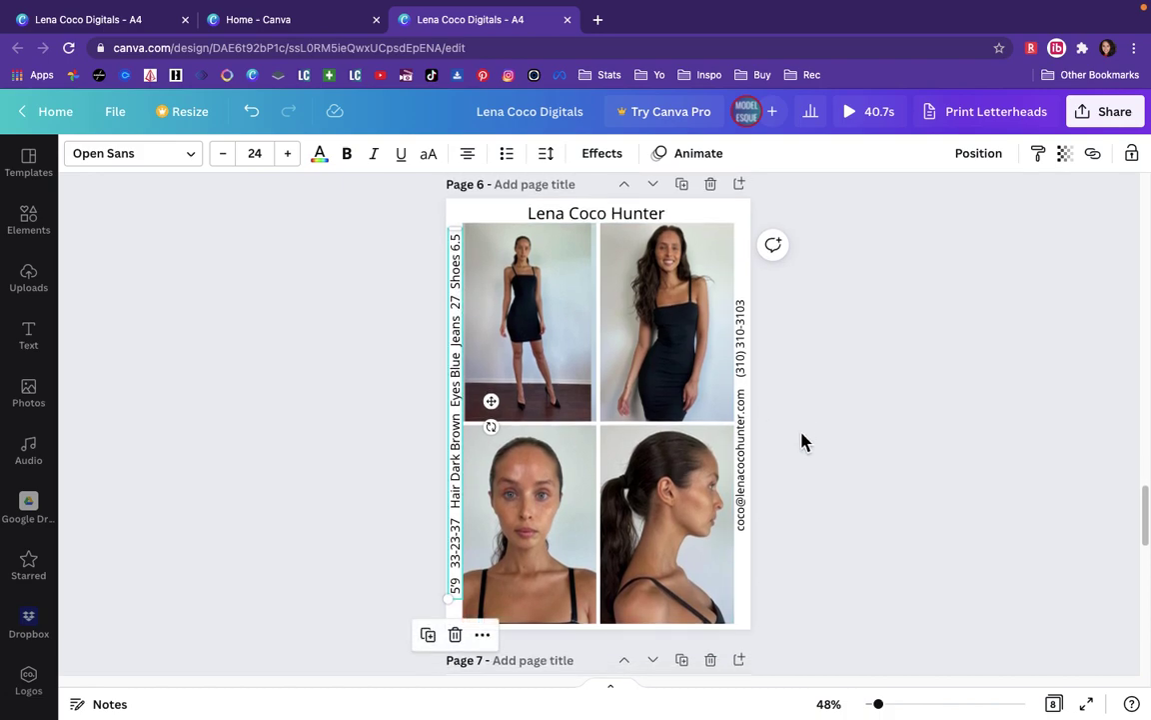
click(804, 441)
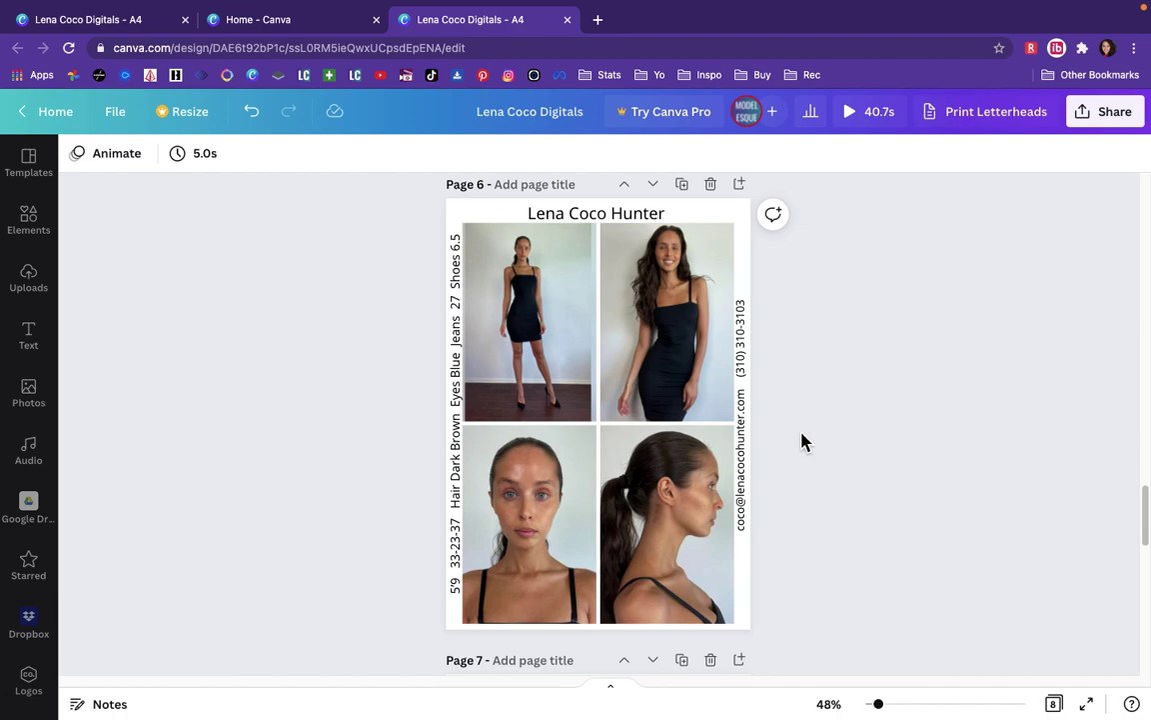
scroll(804, 441, up, 8)
scroll(804, 442, down, 1)
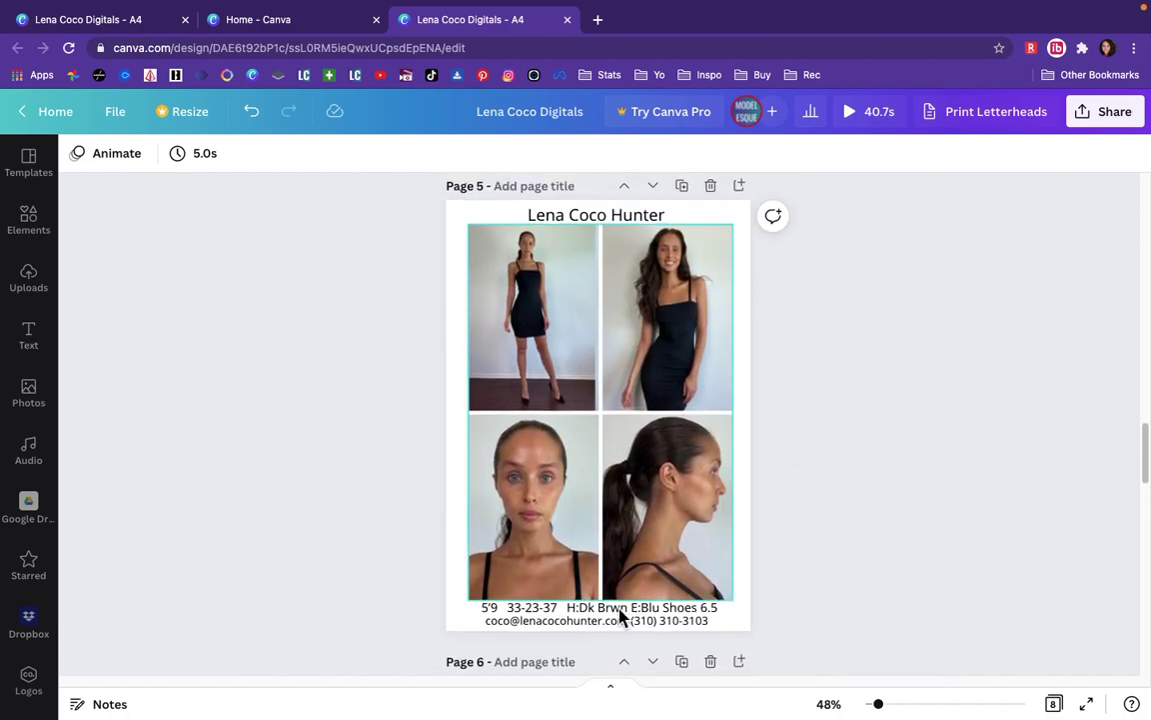
scroll(904, 512, up, 8)
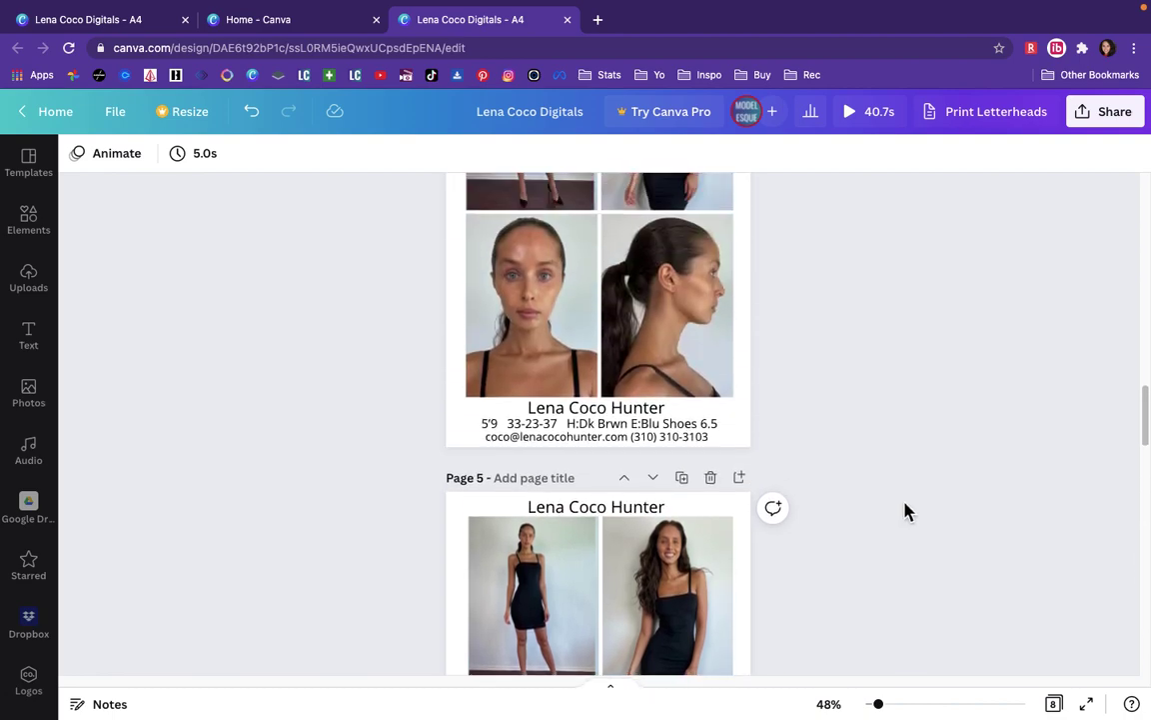
scroll(904, 511, up, 1)
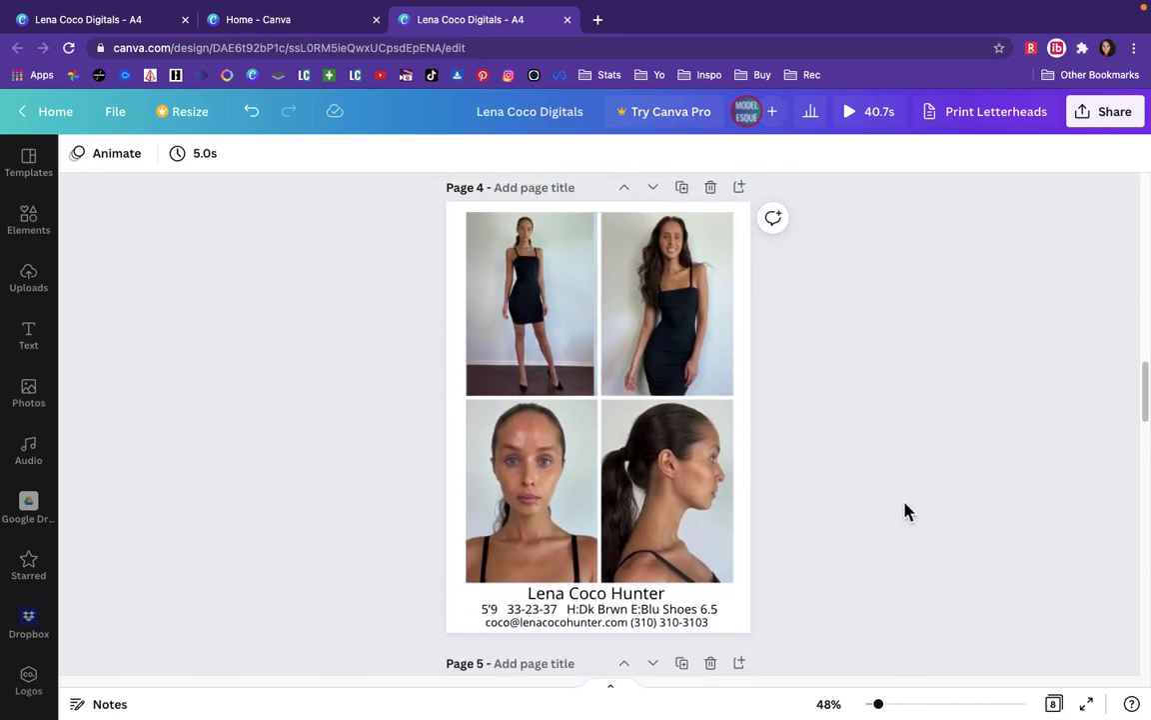
scroll(904, 512, down, 17)
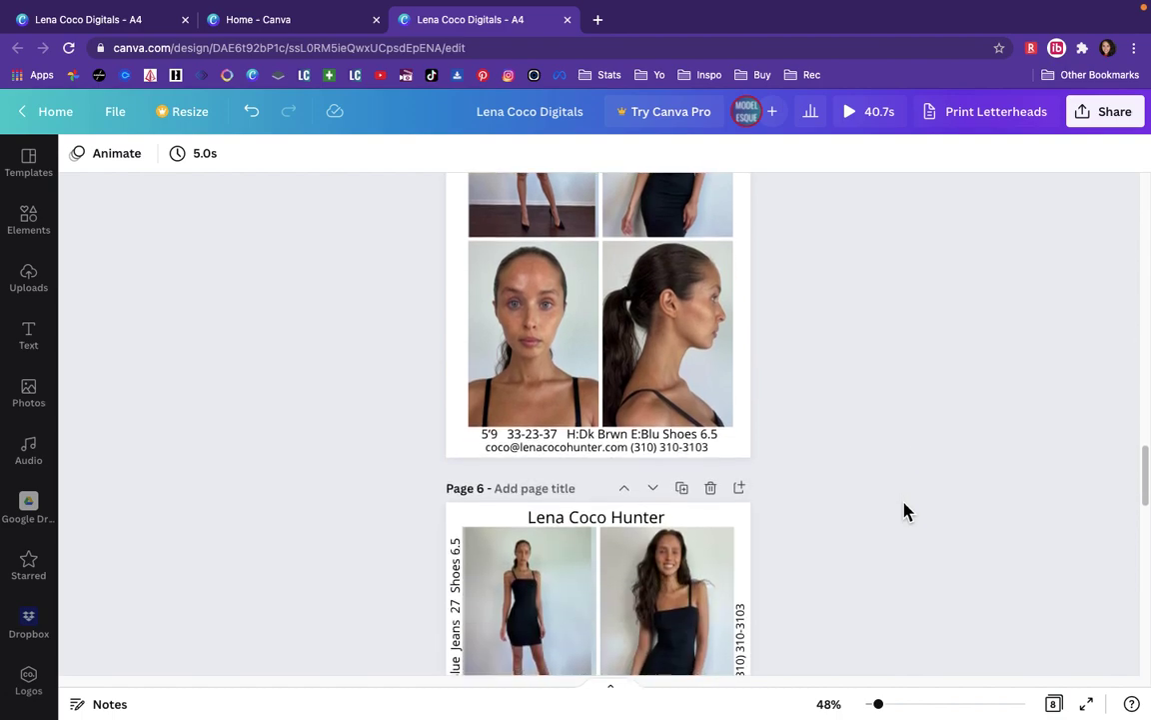
scroll(905, 512, down, 1)
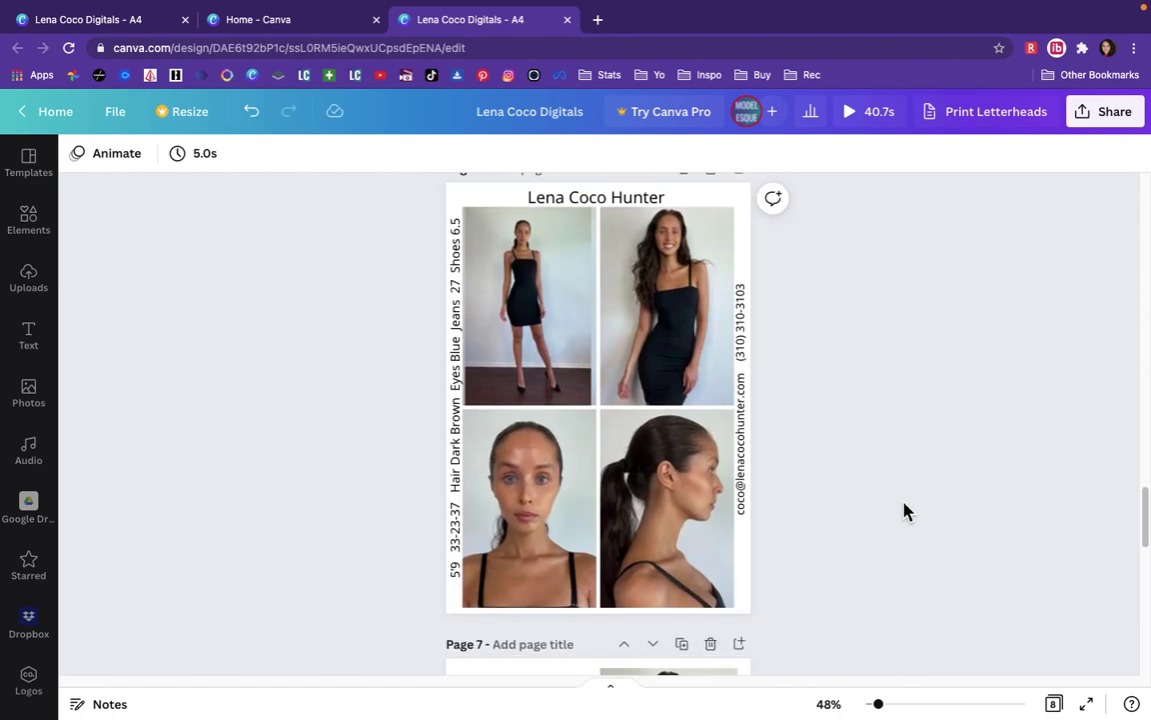
scroll(904, 512, down, 18)
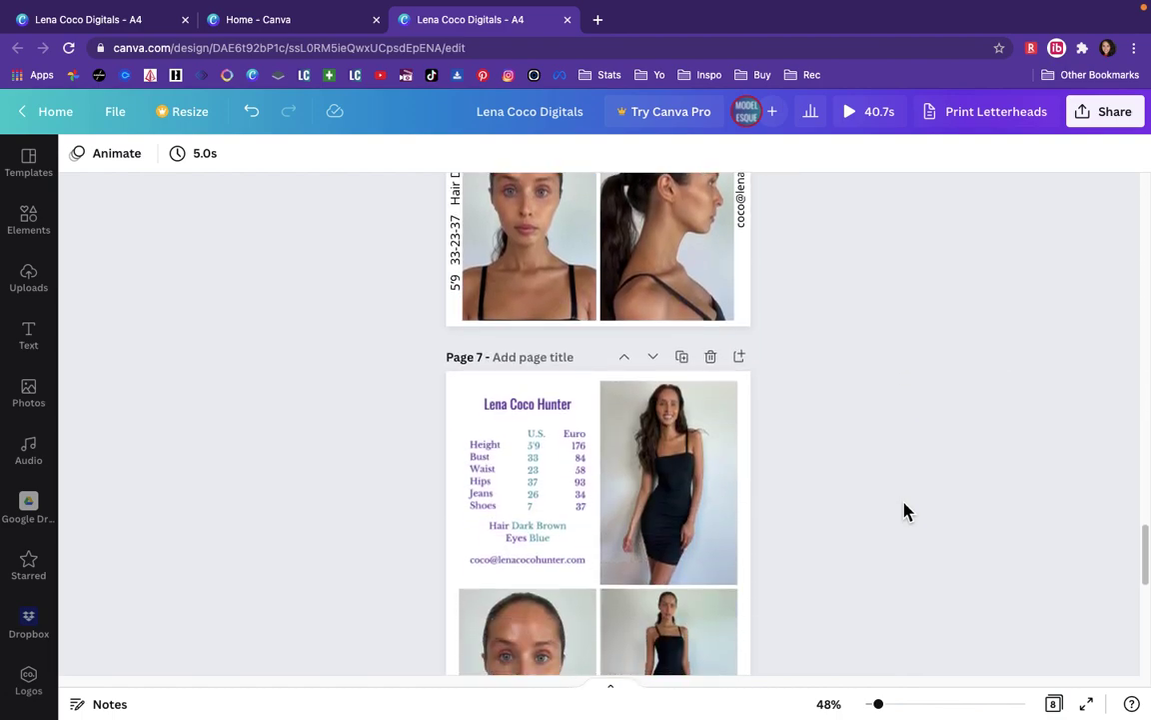
scroll(904, 512, down, 2)
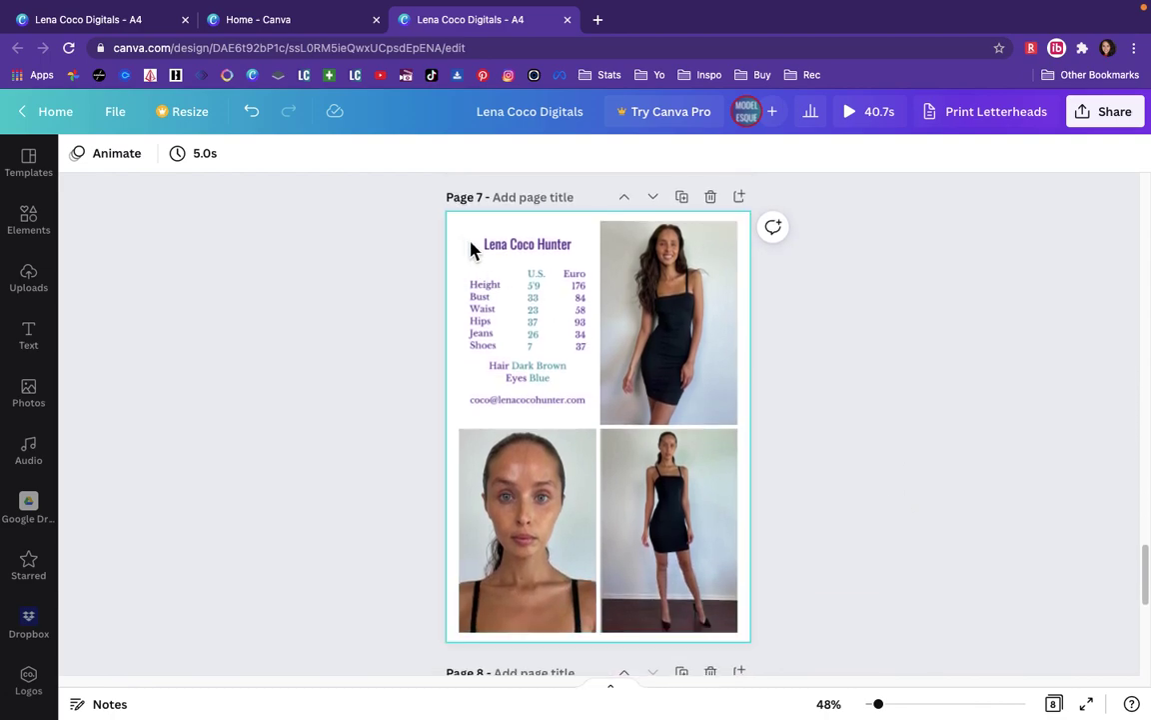
click(517, 273)
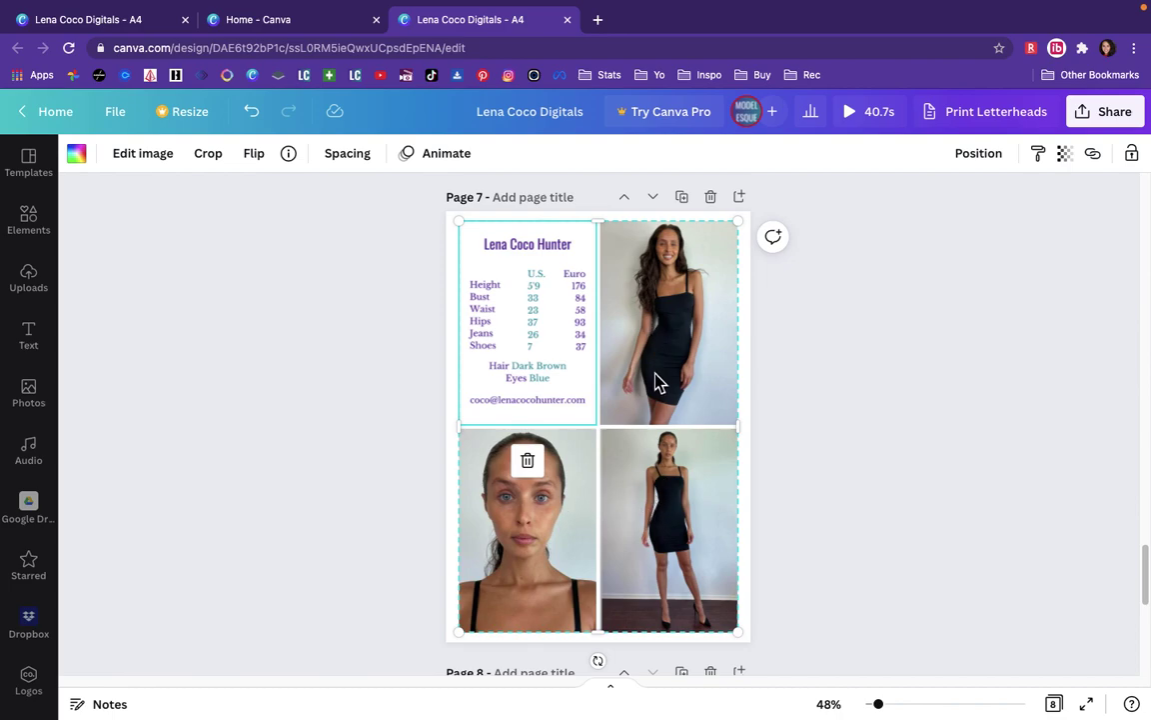
click(830, 443)
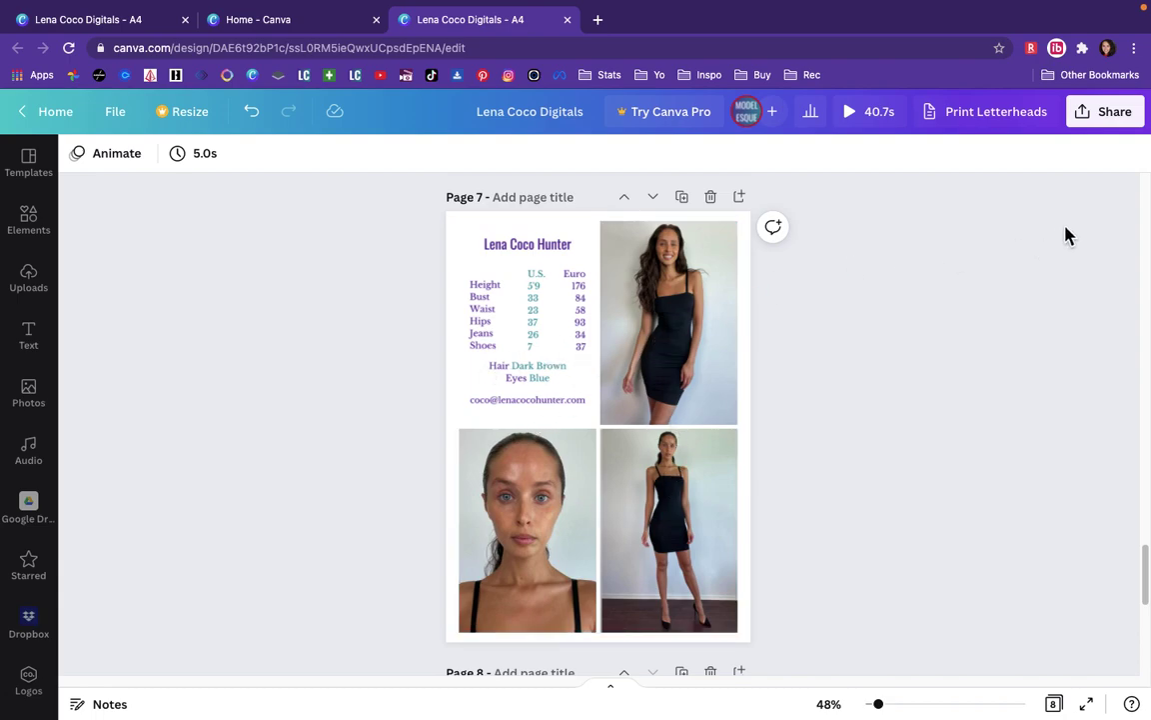
In Share > Download, select only Page 3 for export.
click(1110, 115)
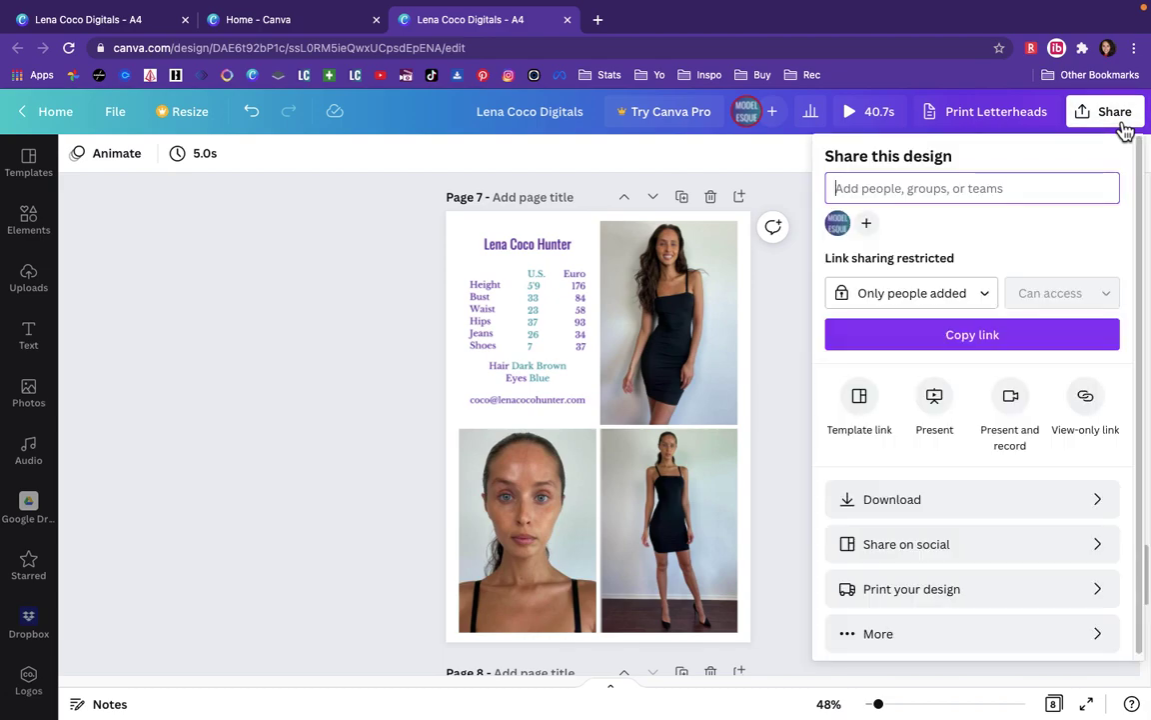
click(957, 511)
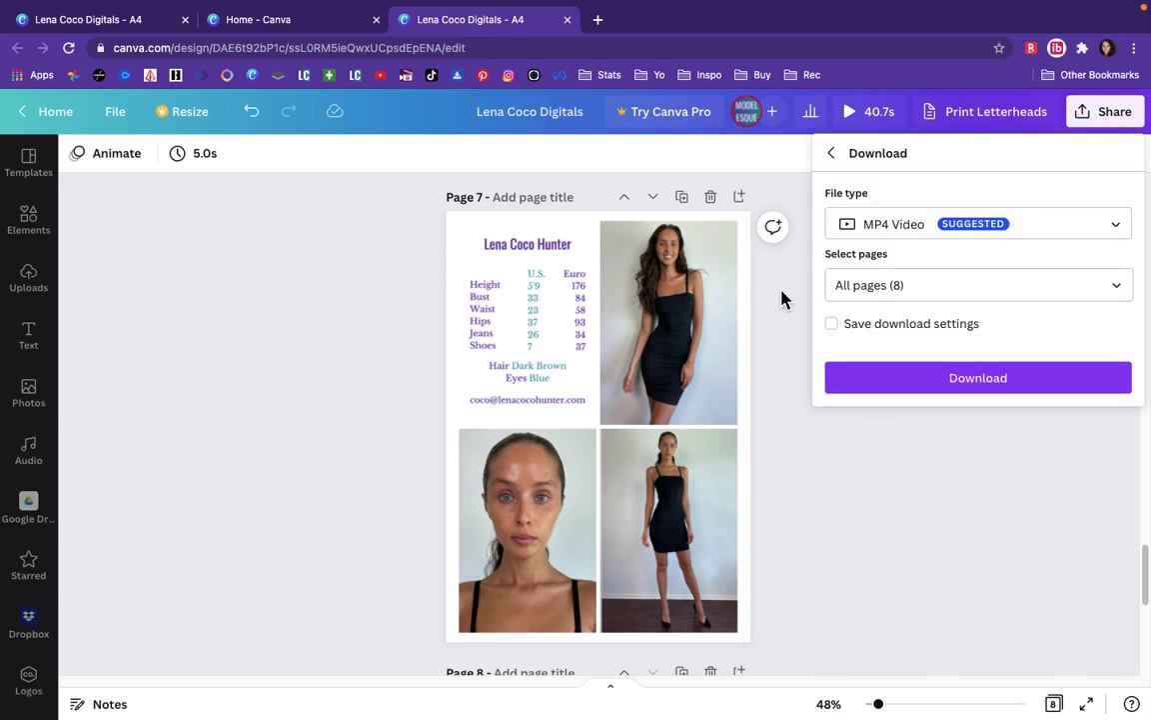
click(1014, 295)
click(1102, 330)
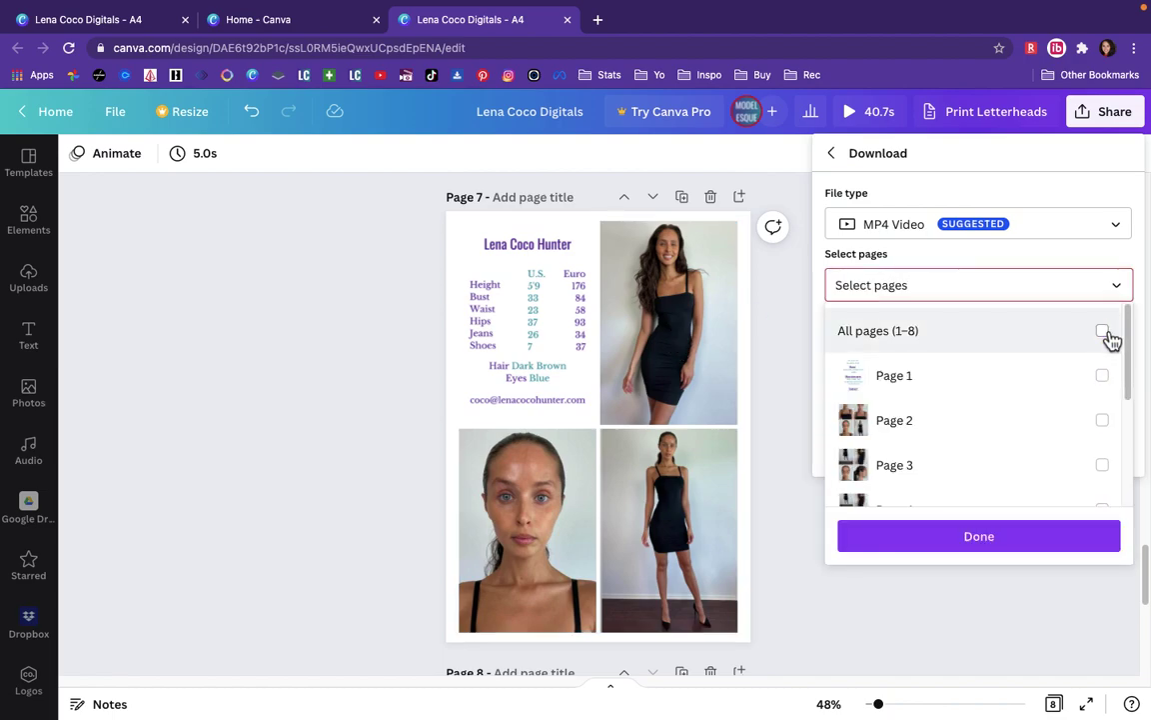
scroll(1107, 435, down, 2)
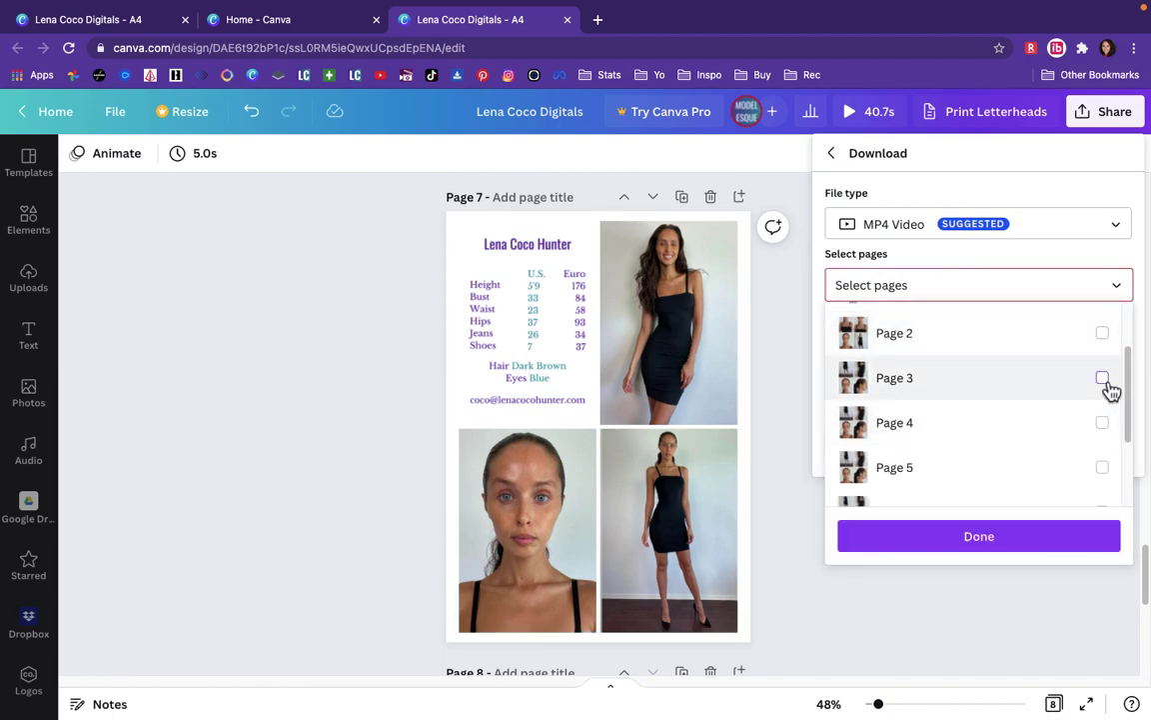
click(1103, 378)
click(1045, 244)
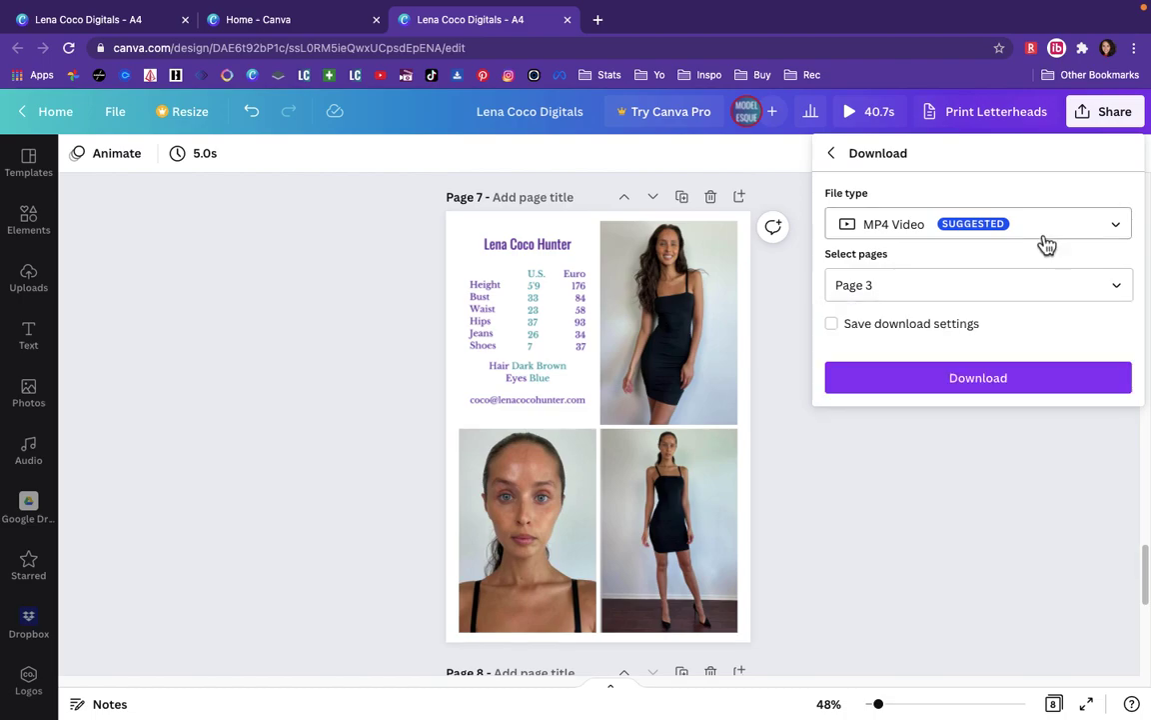
Set the download file type to JPG after trying PDF Standard, PDF Print and PNG.
click(1099, 228)
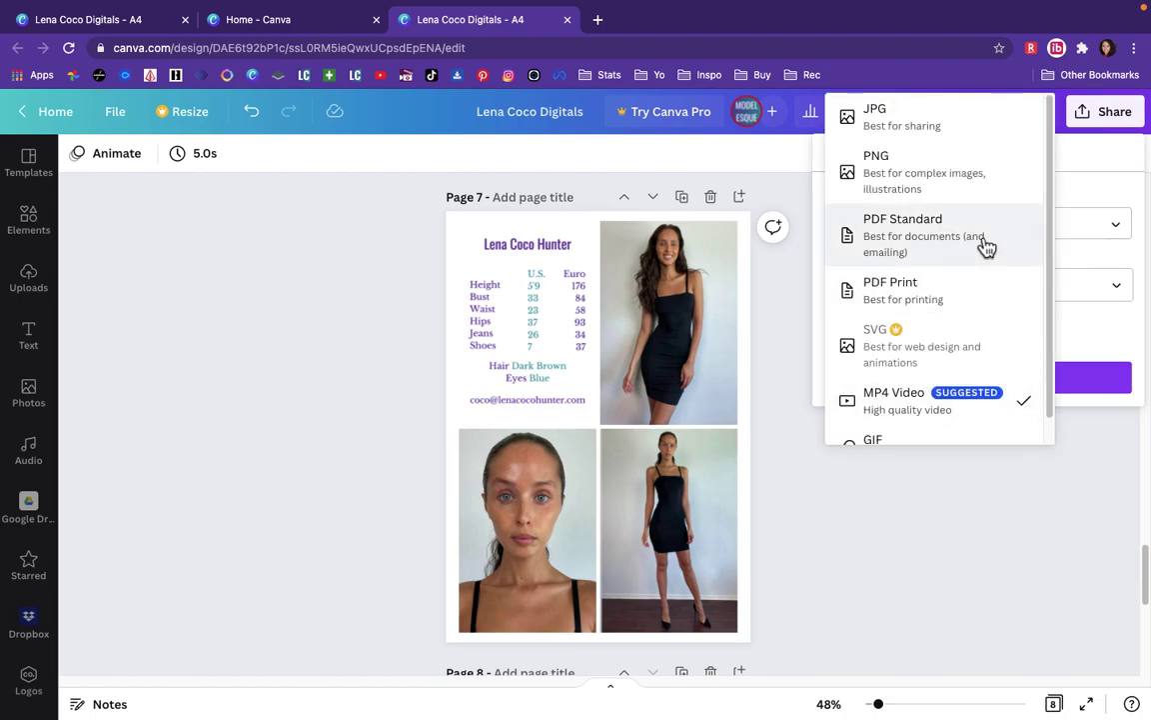
click(986, 247)
click(1047, 240)
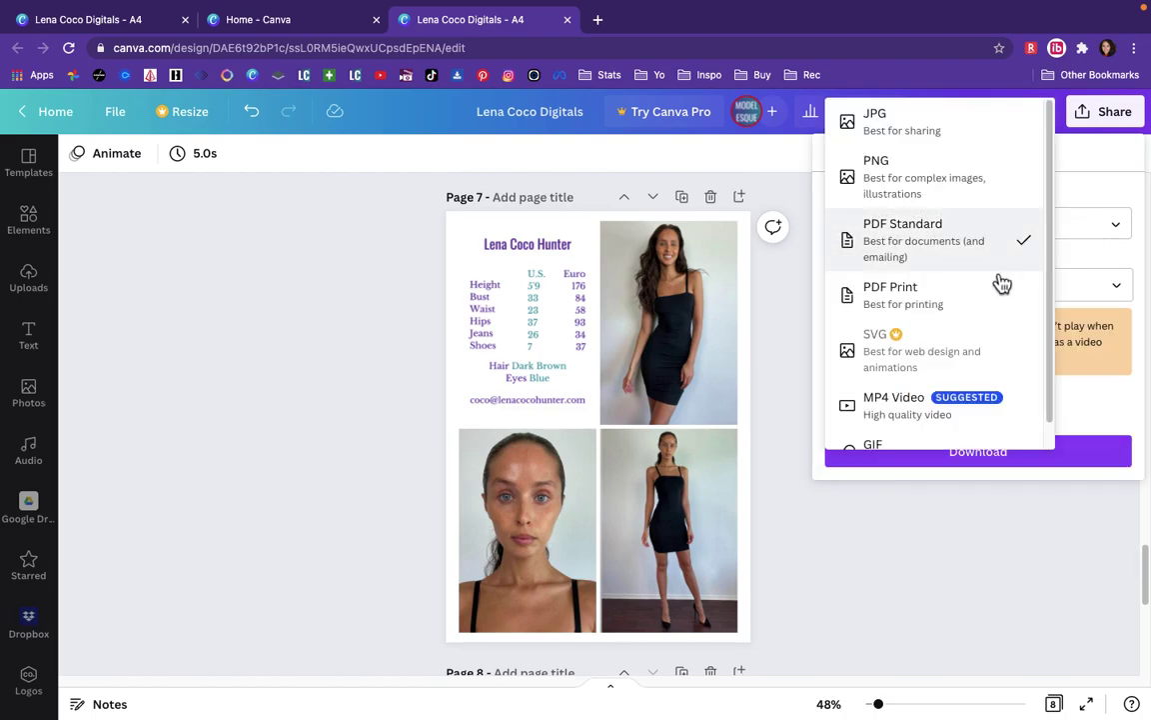
click(999, 295)
click(992, 231)
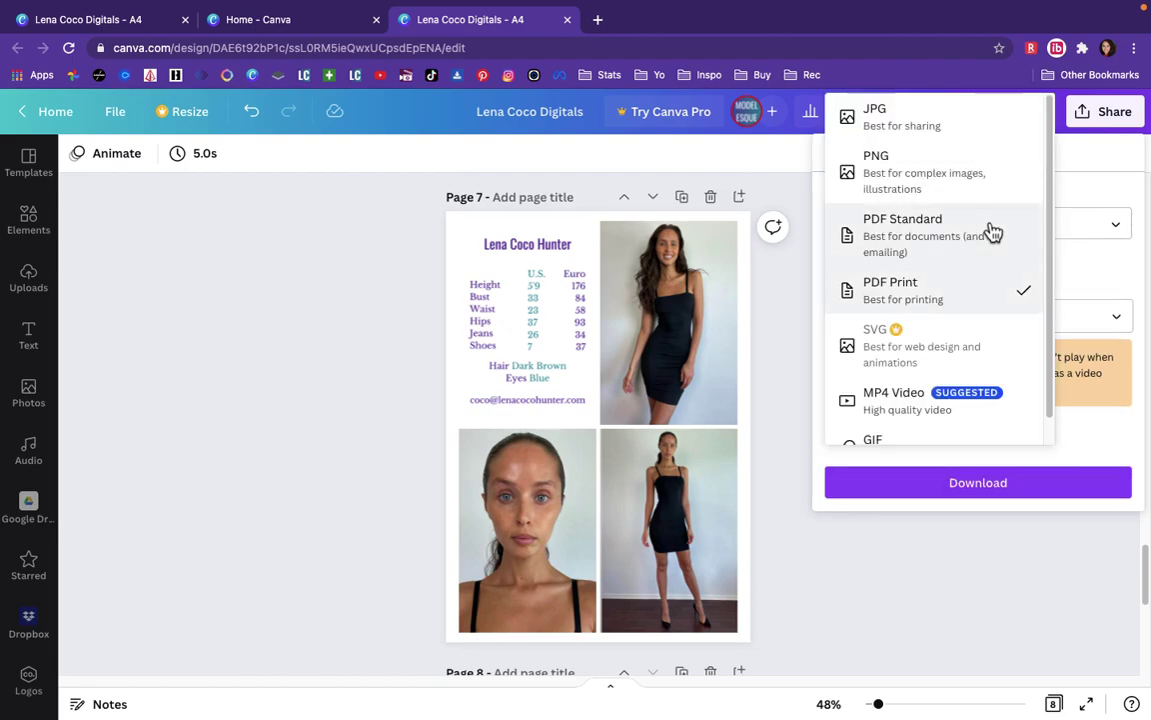
click(944, 135)
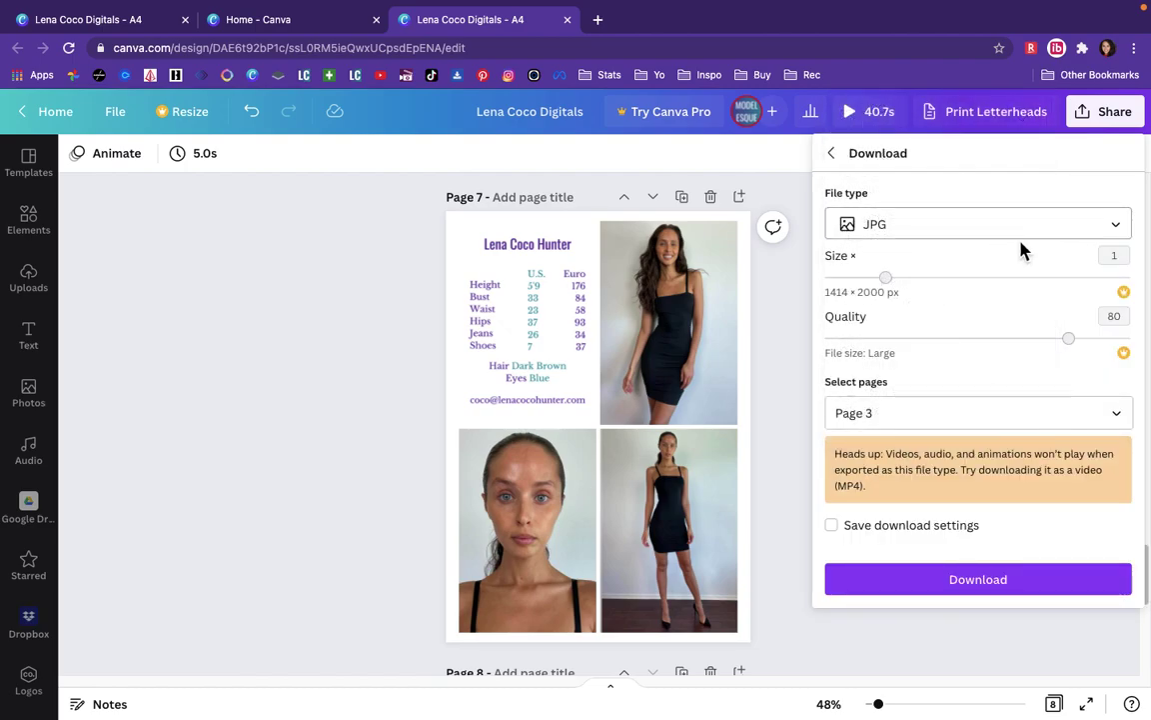
click(1018, 234)
click(964, 300)
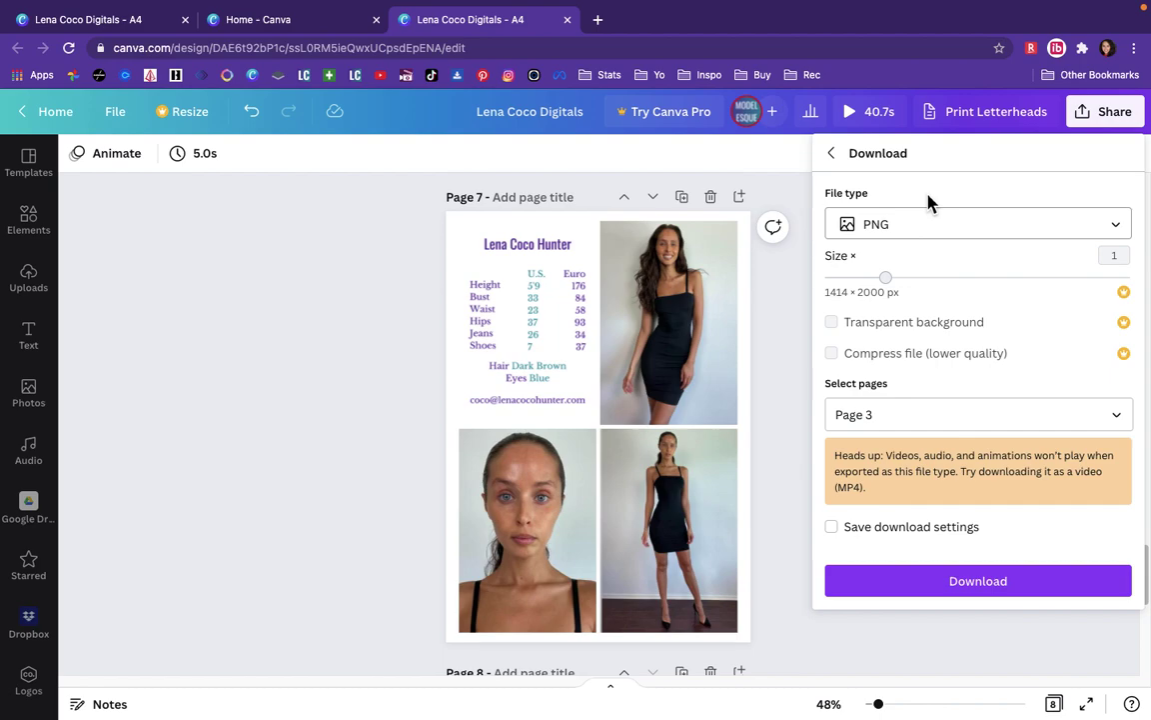
click(957, 228)
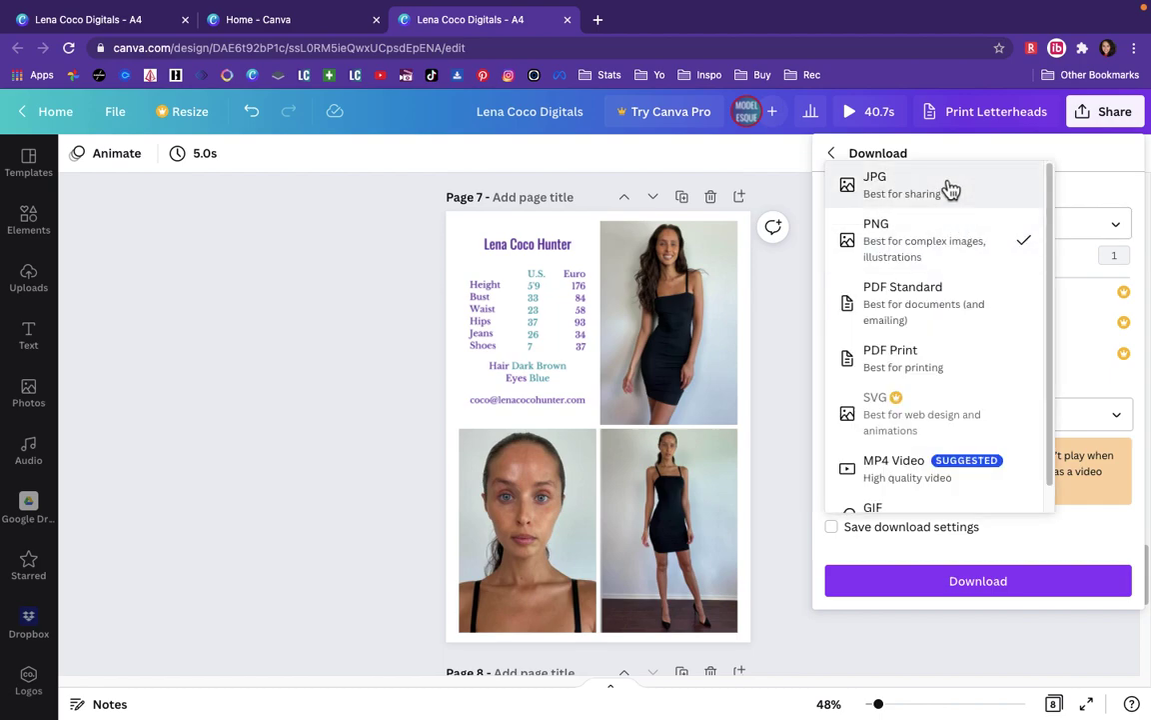
click(949, 188)
Dismiss the Download panel and scroll down to the page with the neon 'COMMENT BELOW' graphic.
click(787, 342)
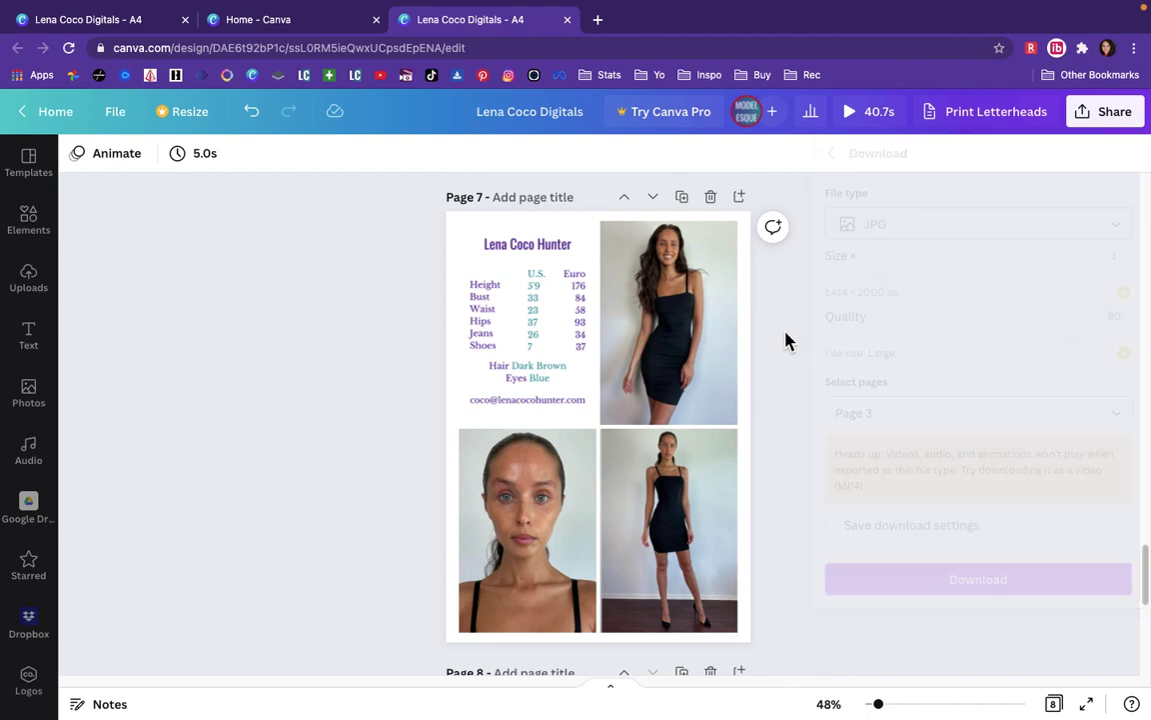
scroll(787, 342, down, 10)
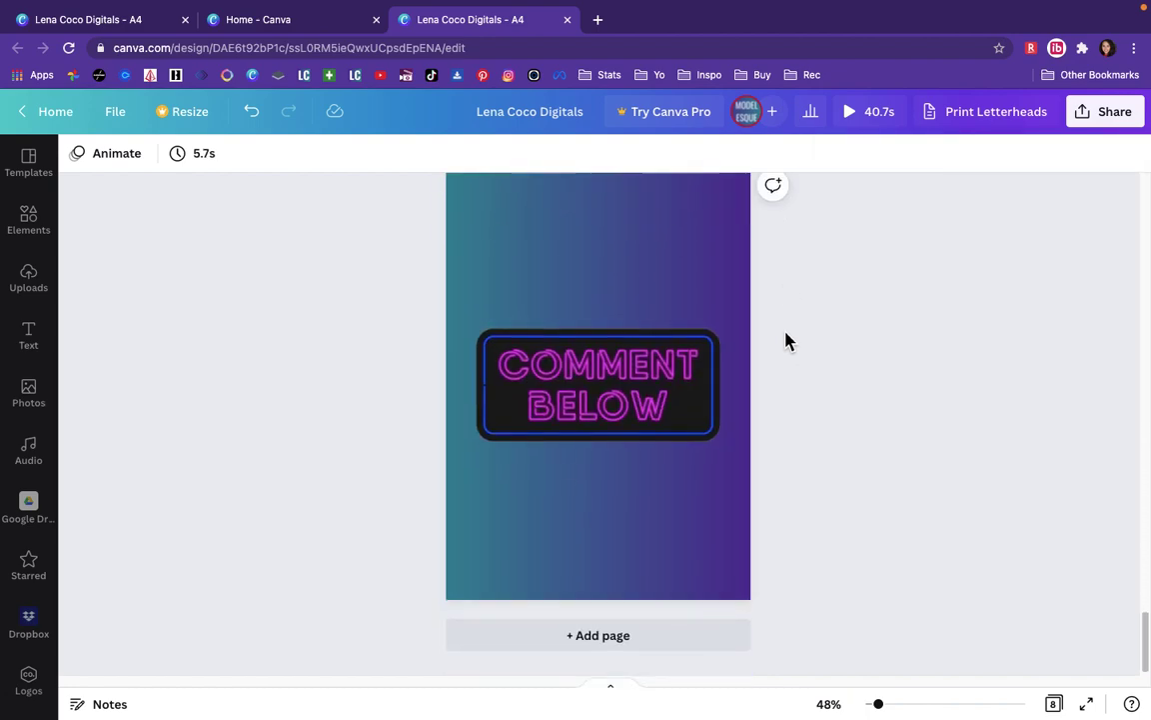